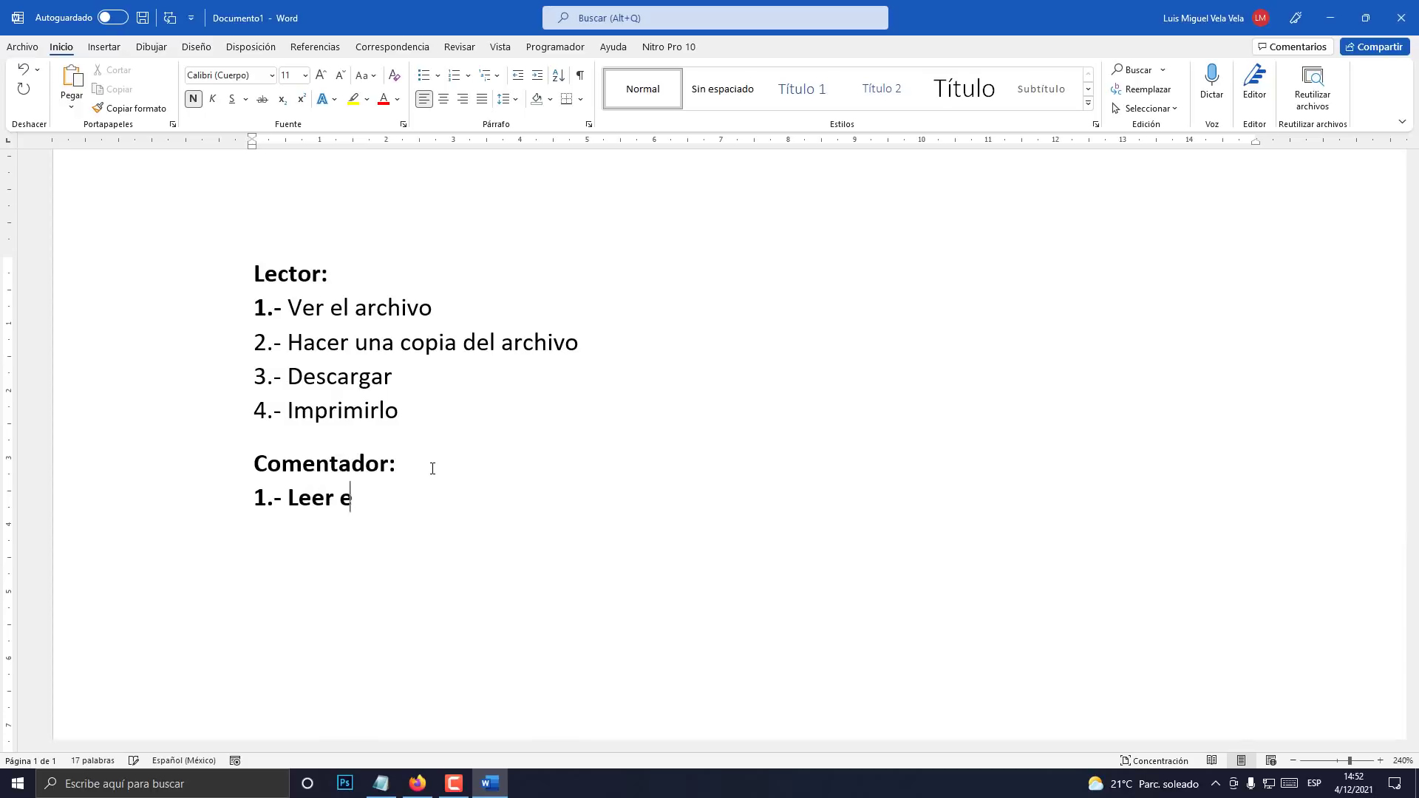
- Add the second item under Comentador: "2.- Comentar al autor (No puede modificar)"
key(Return)
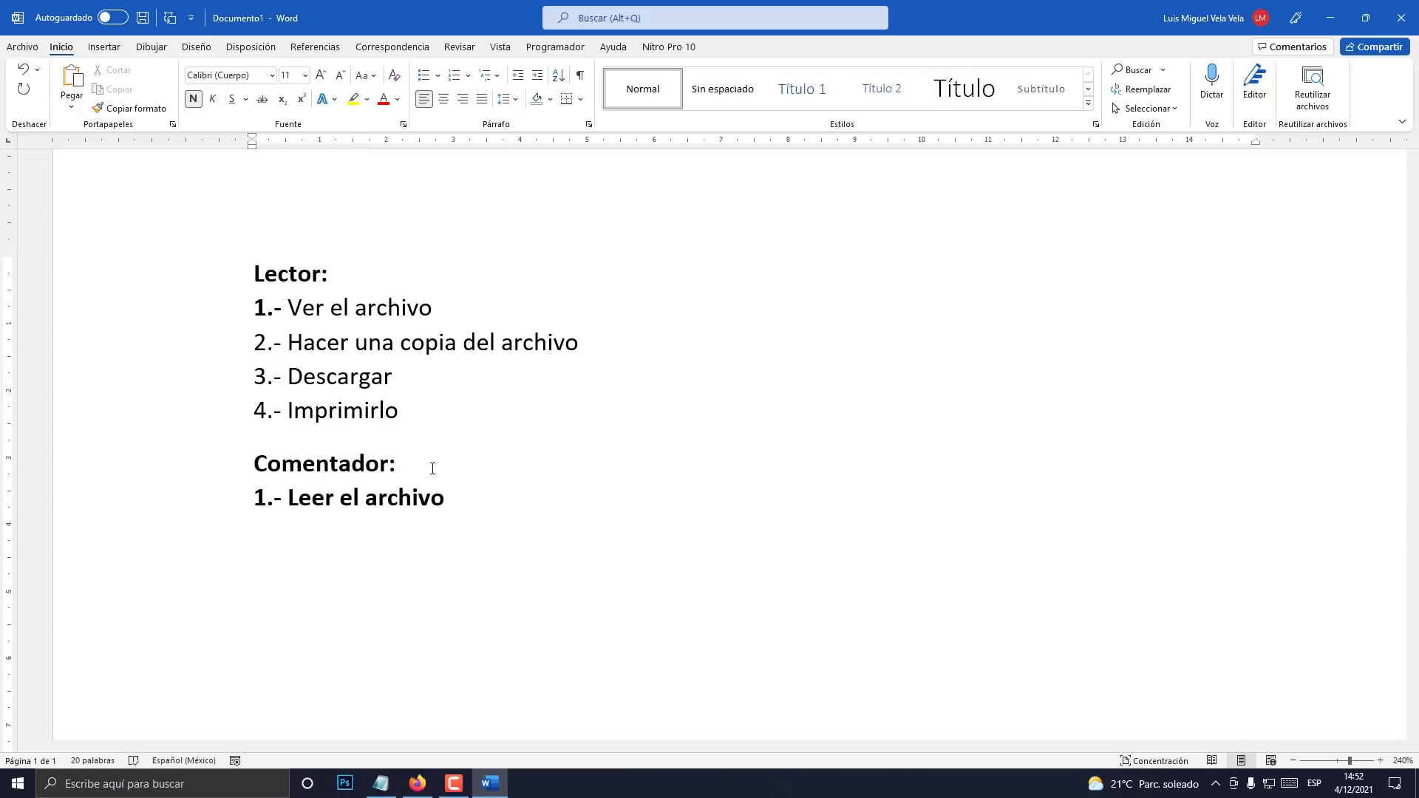
text(3)
key(BackSpace)
text(2.- Comentar )
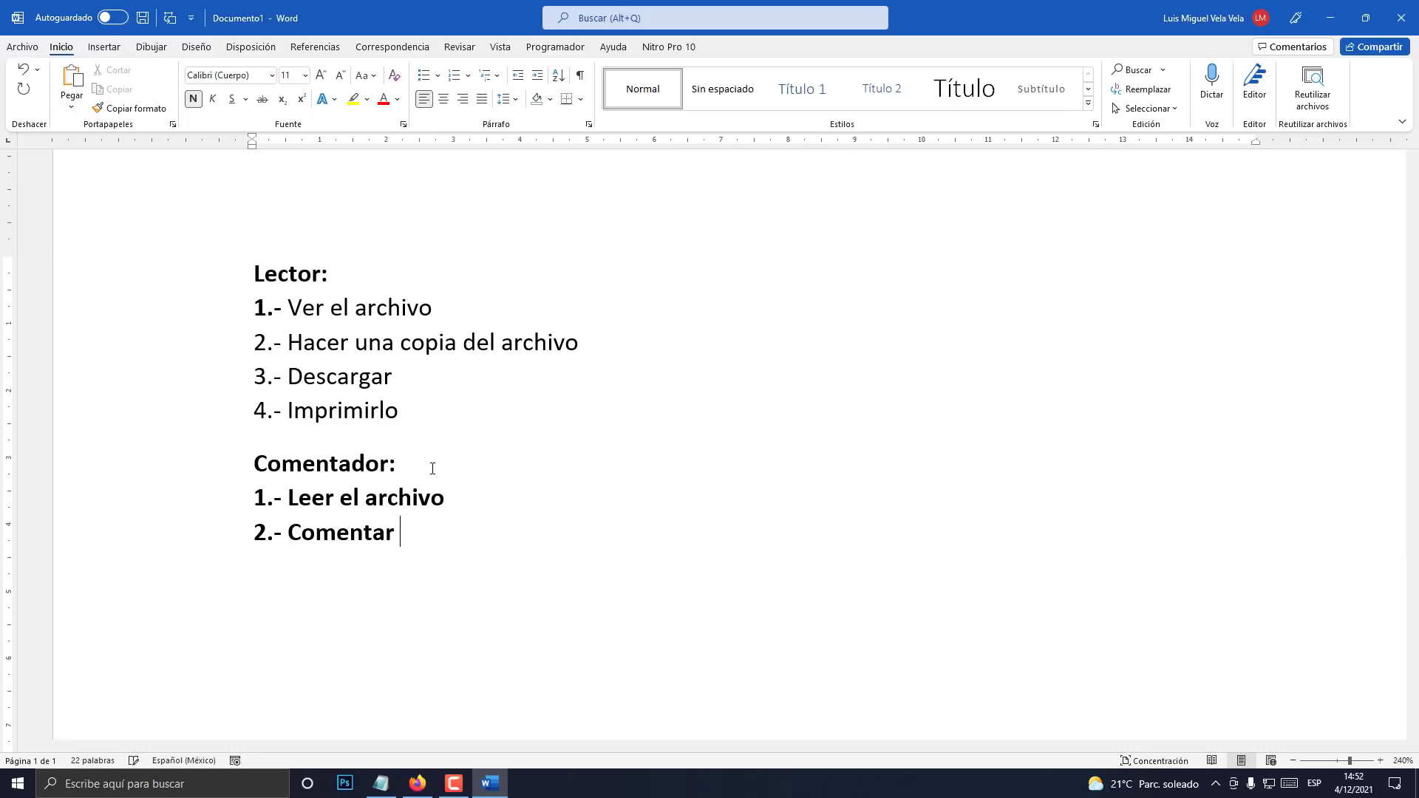
text(al autor ()
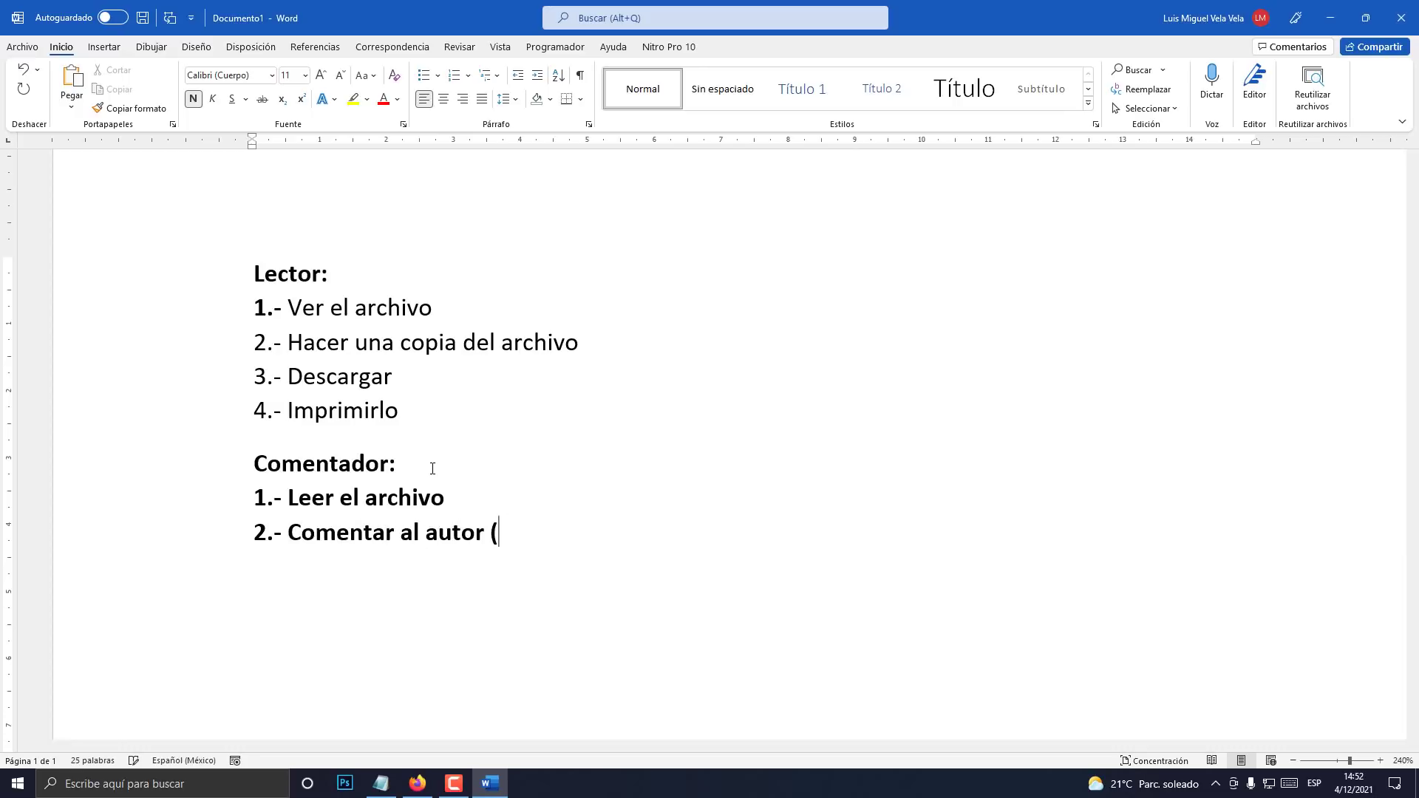
text(No puede modifcar)
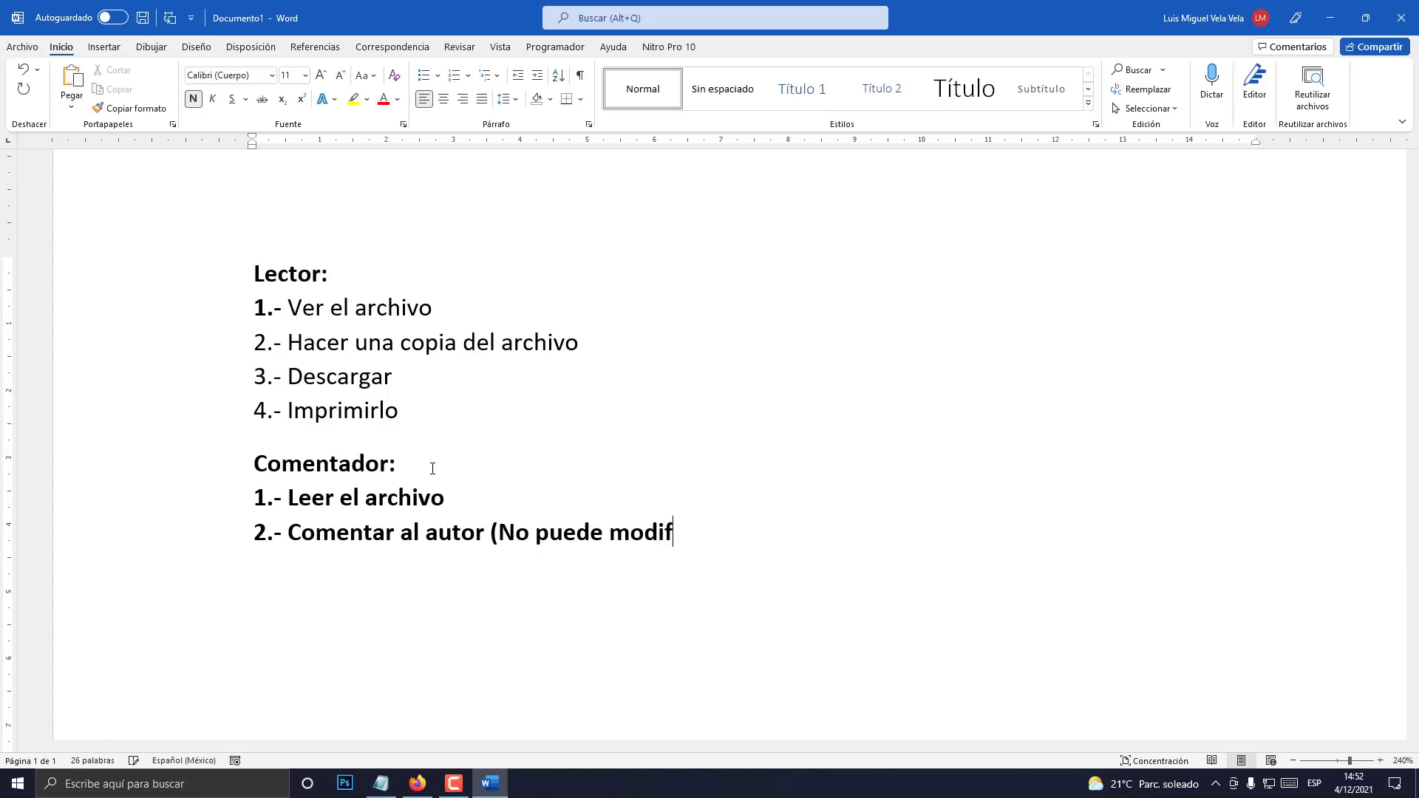
key(BackSpace)
key(BackSpace)
key(BackSpace)
text(icar))
- Add a new section heading reading "Editar:" below the Comentador list
text(ERd)
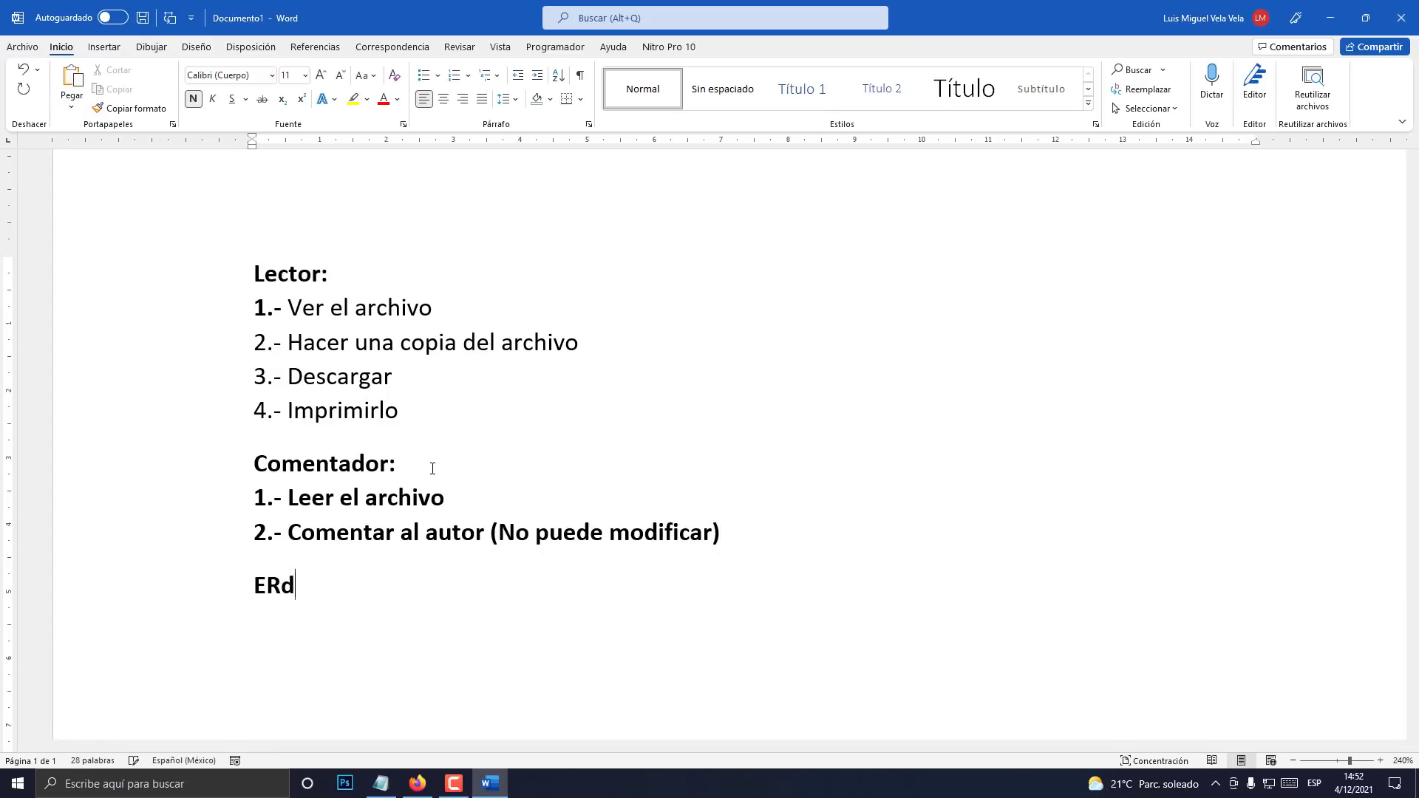
key(BackSpace)
key(BackSpace)
text(ditar: )
- Write the item "1.- Modificar, descargar, cambiar persimos, y compartir el documento con mas personas" under the Editar heading
text(1.- )
text(mO)
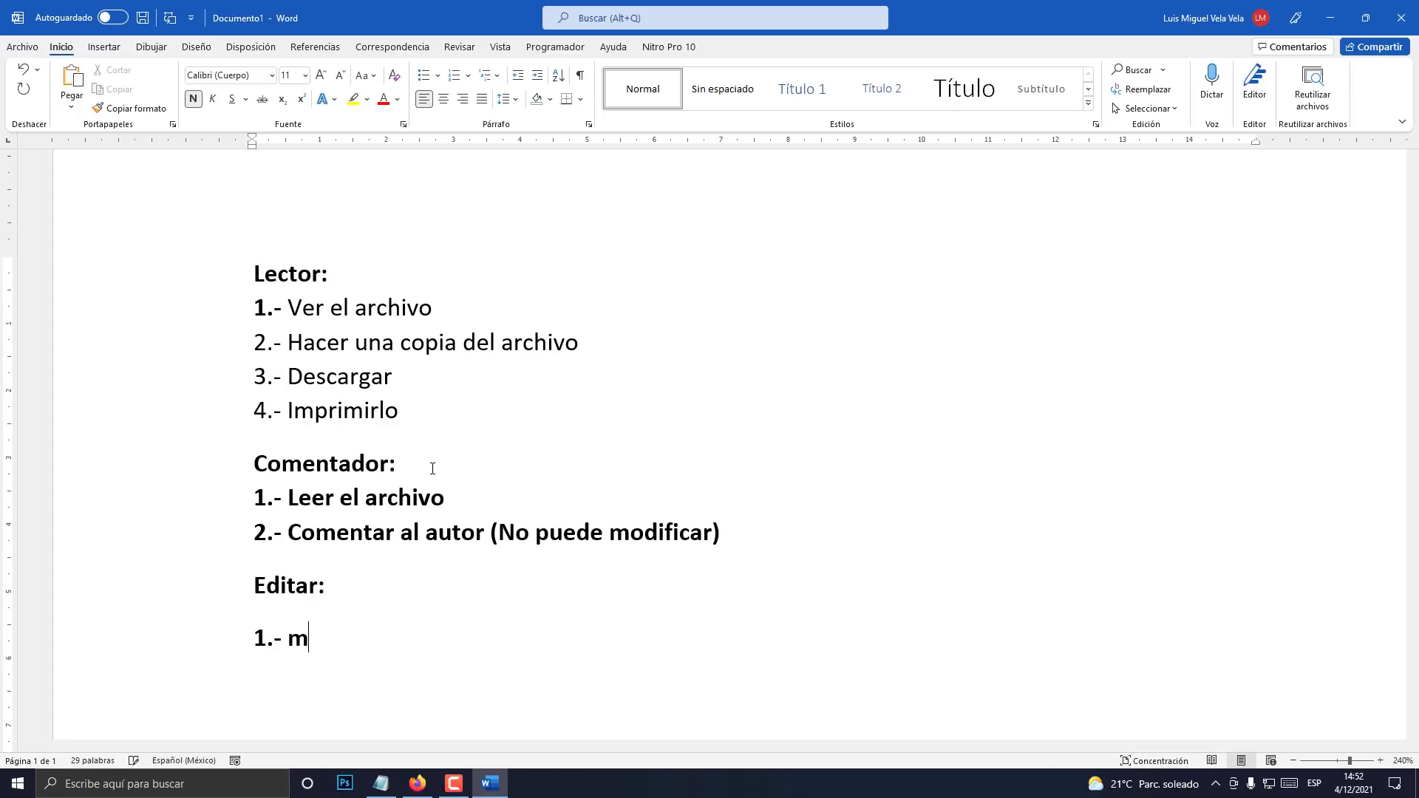
key(BackSpace)
key(BackSpace)
text(Modificar)
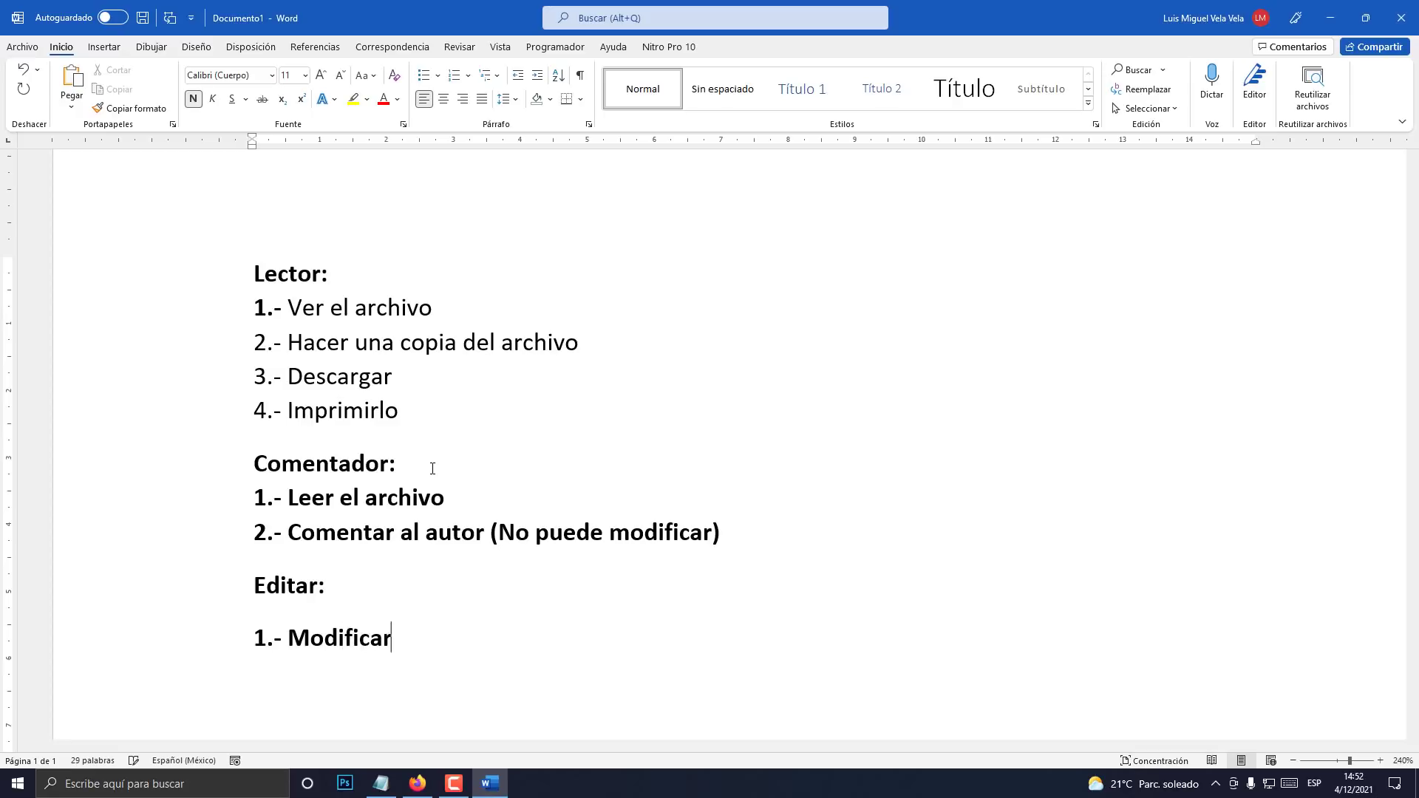
key(BackSpace)
text(, descarga)
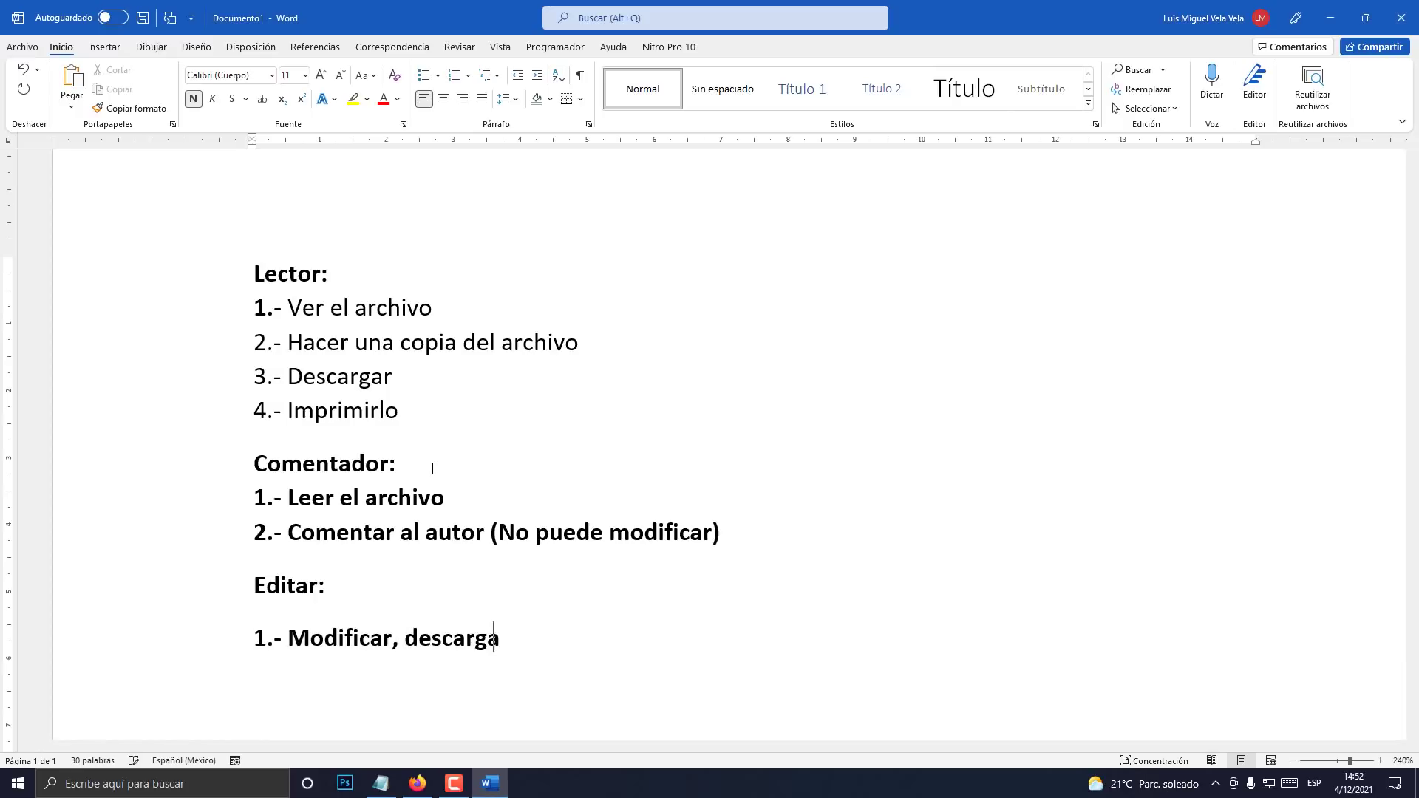
text(r, cambiar persim)
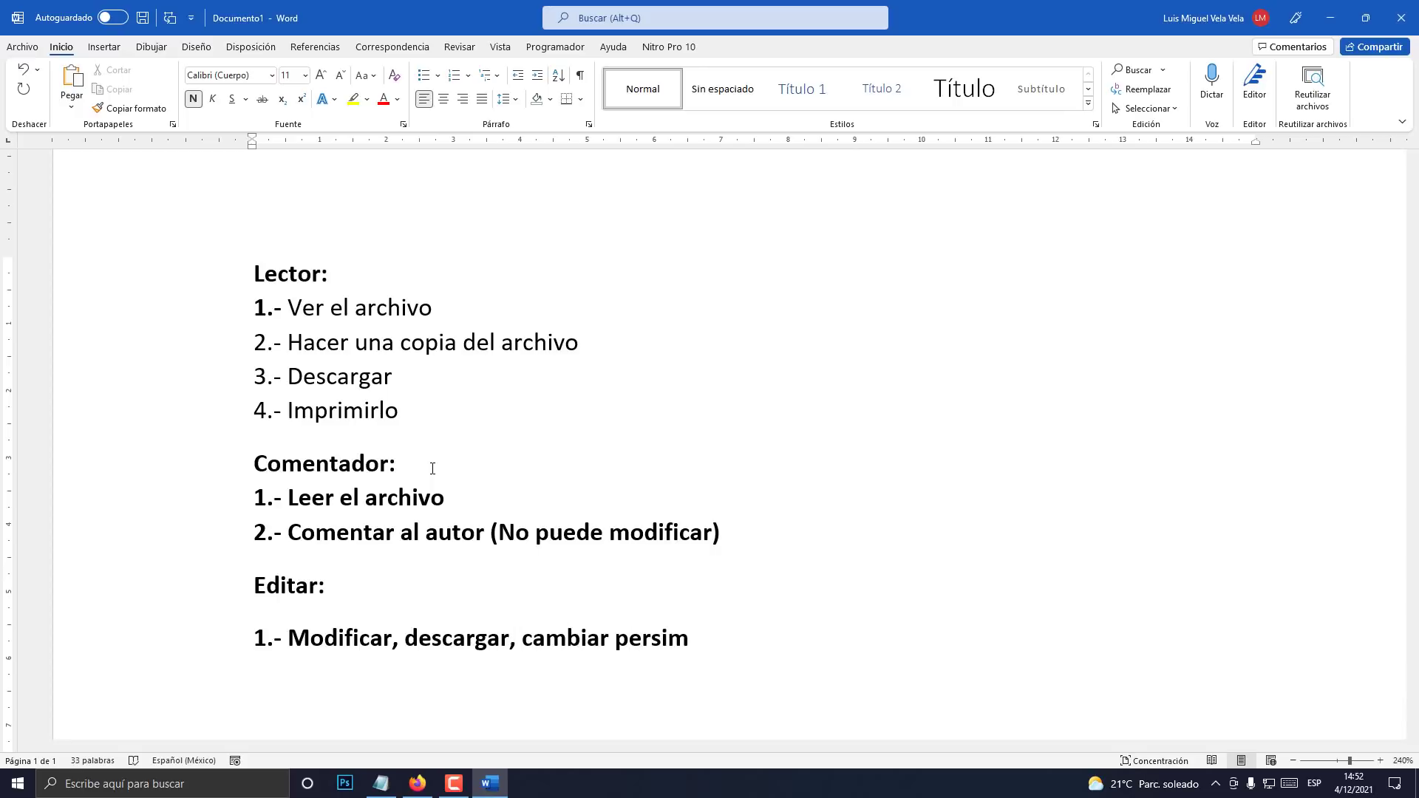
text(os, y compartir)
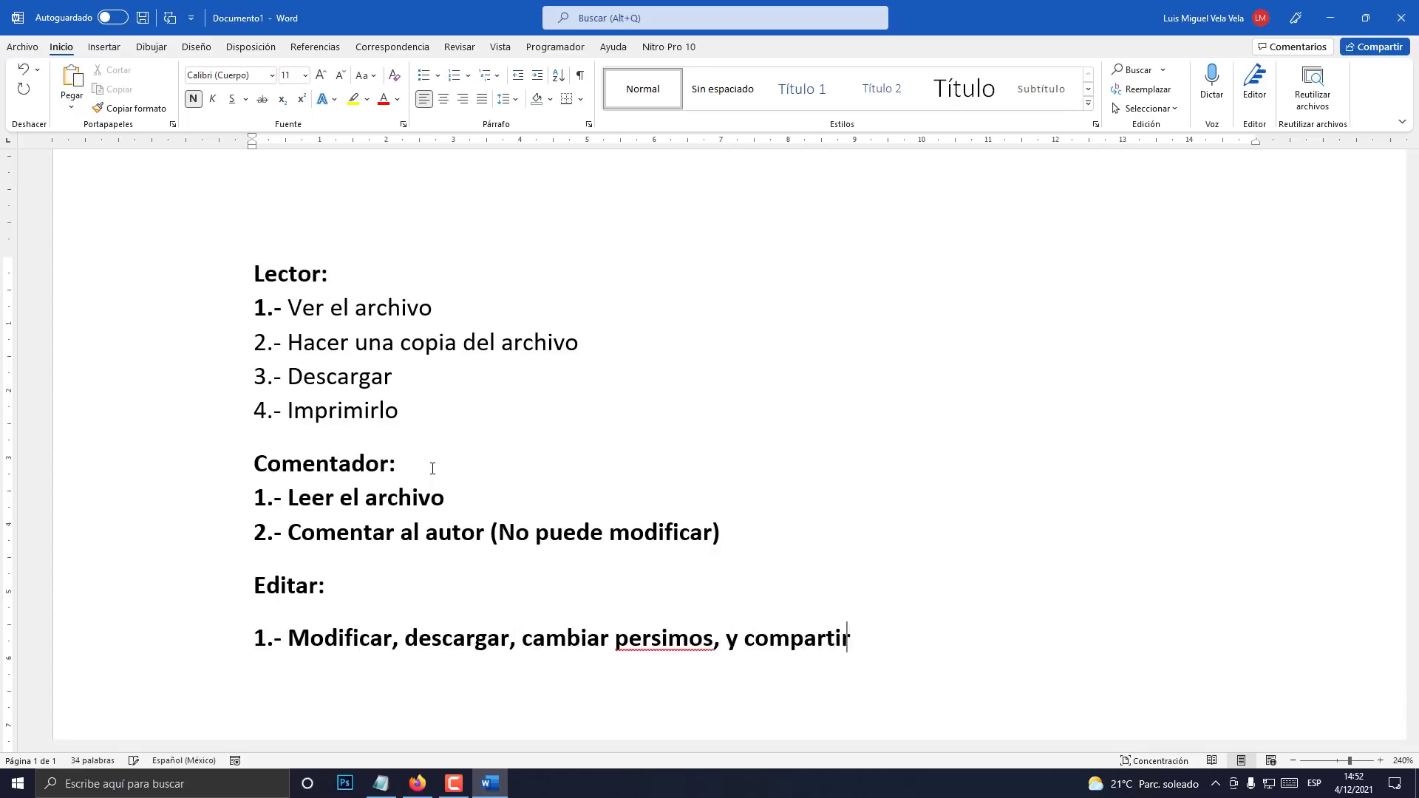
text( el documento con m)
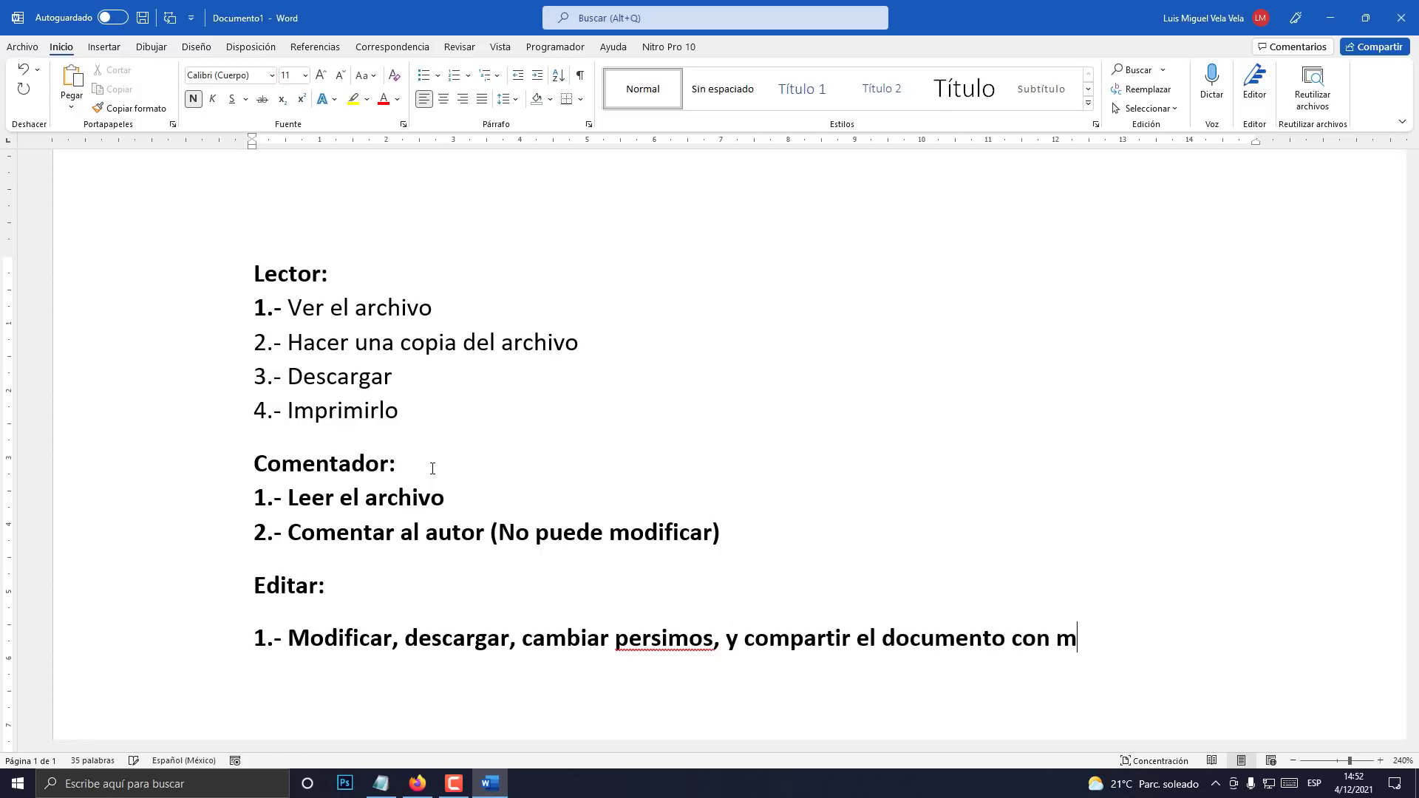
text(as personas)
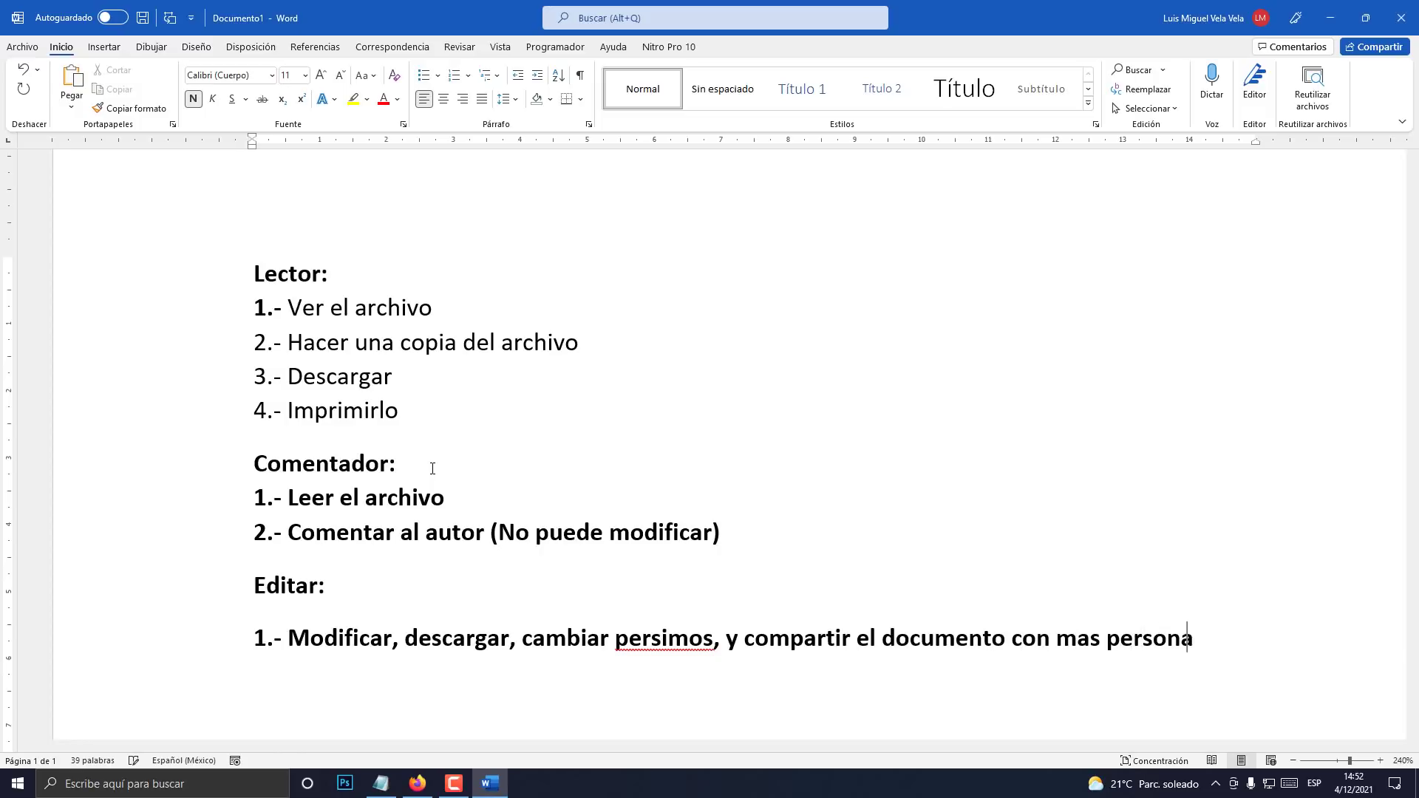
- Change the last section heading from "Editar:" to "Editor:"
click(313, 586)
key(Left)
key(BackSpace)
text(o)
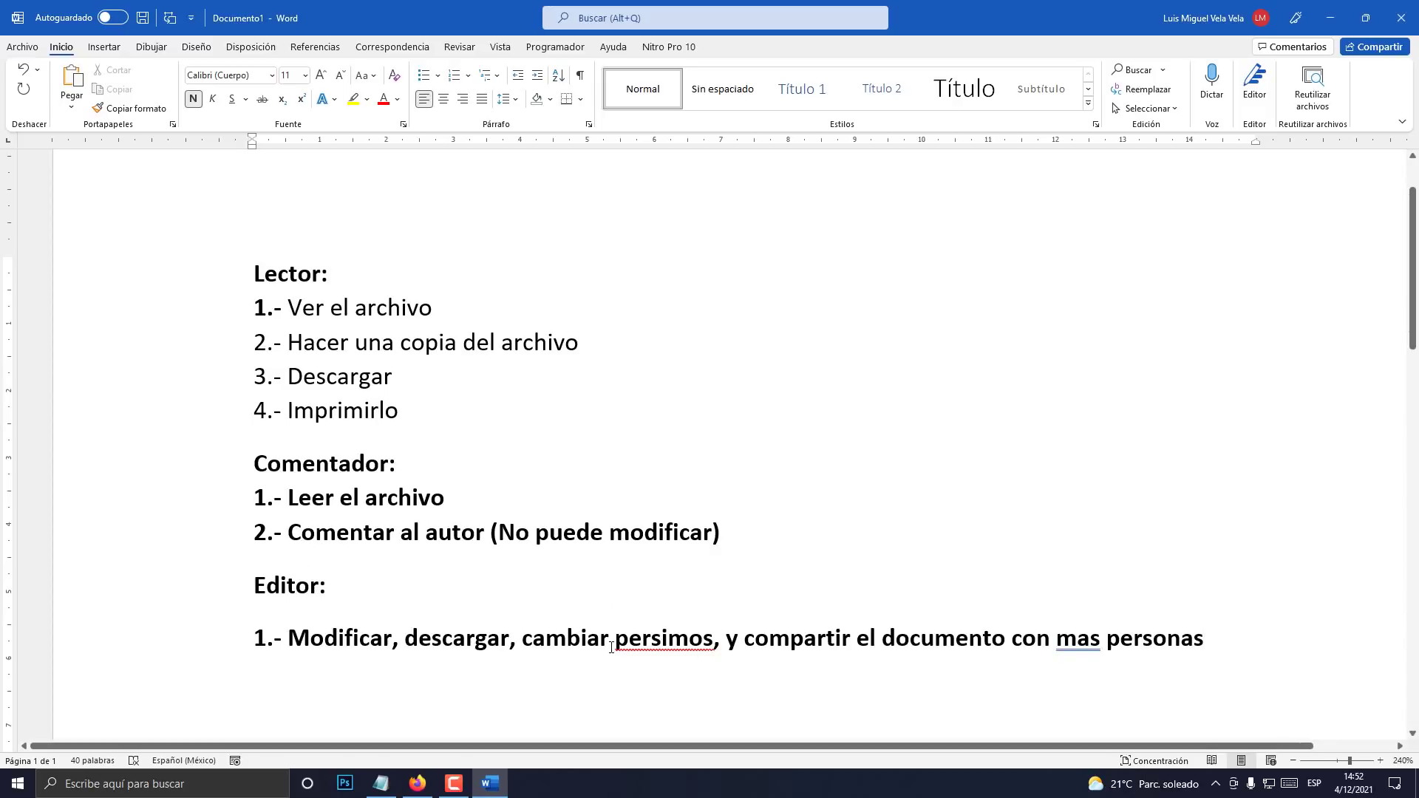
- Remove the bold formatting from the text of item 1 under the Editor heading
drag(611, 647, 735, 641)
click(703, 641)
drag(286, 638, 1144, 643)
key(ctrl+n)
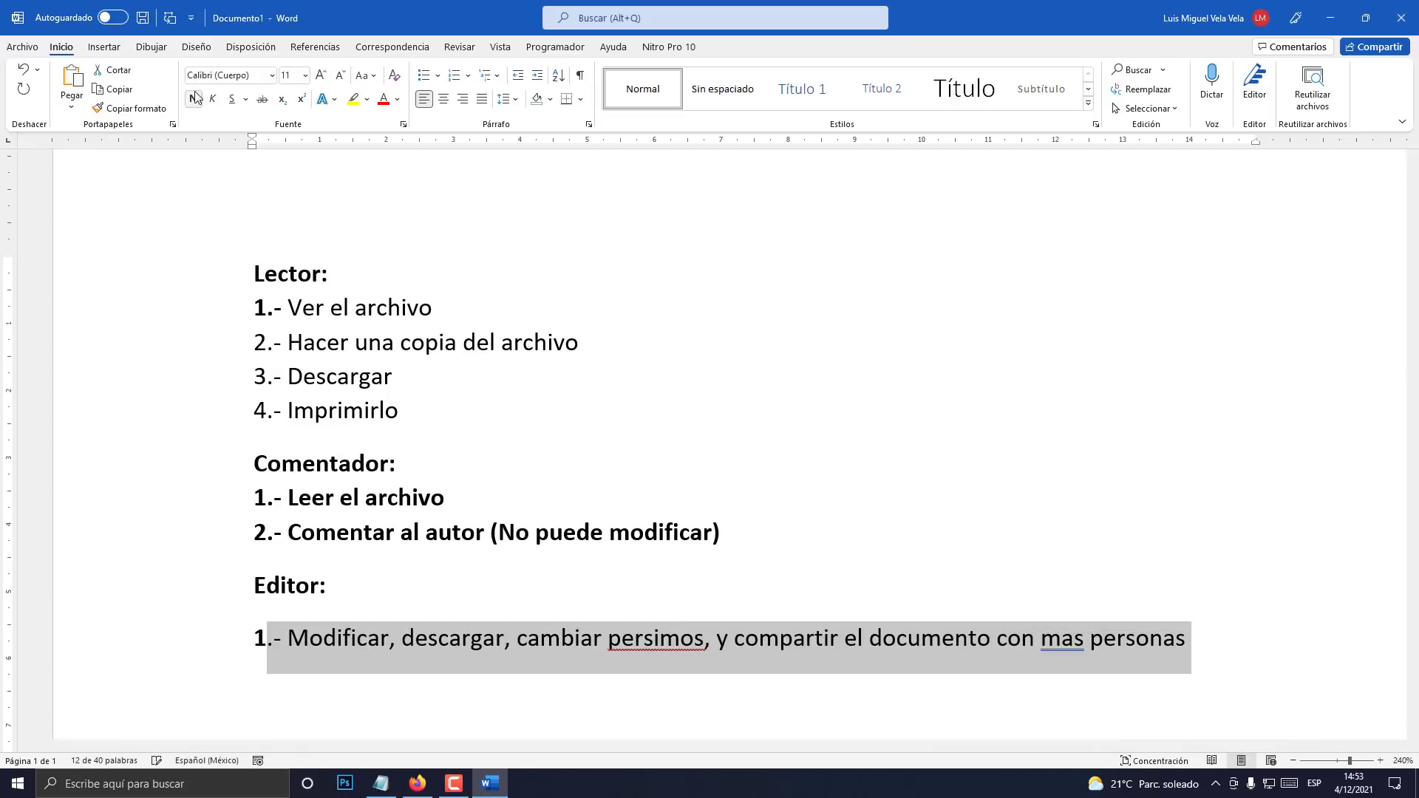
- Switch to Google Drive in Firefox, view the recipient's role options, and compare them with the Lector notes in Word
click(418, 783)
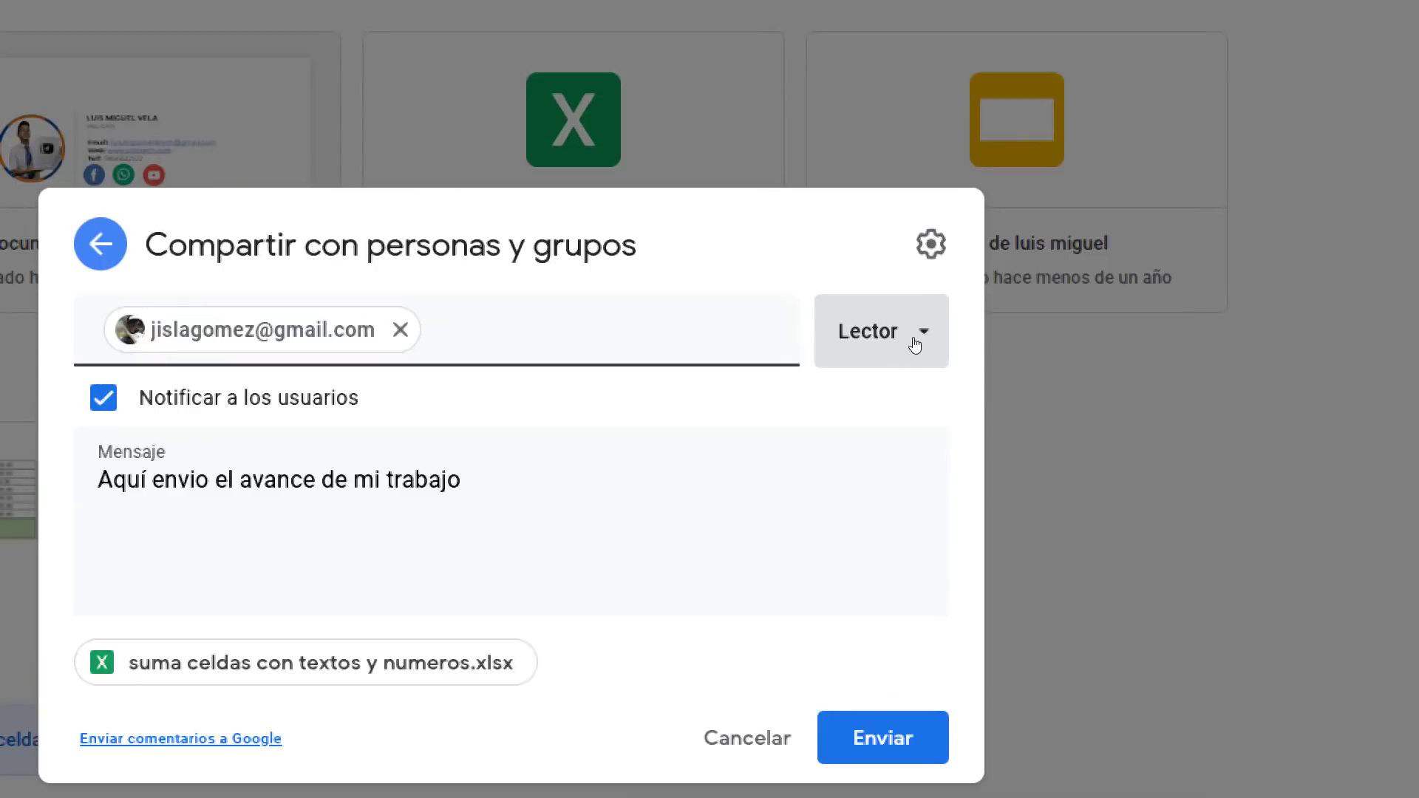
click(911, 343)
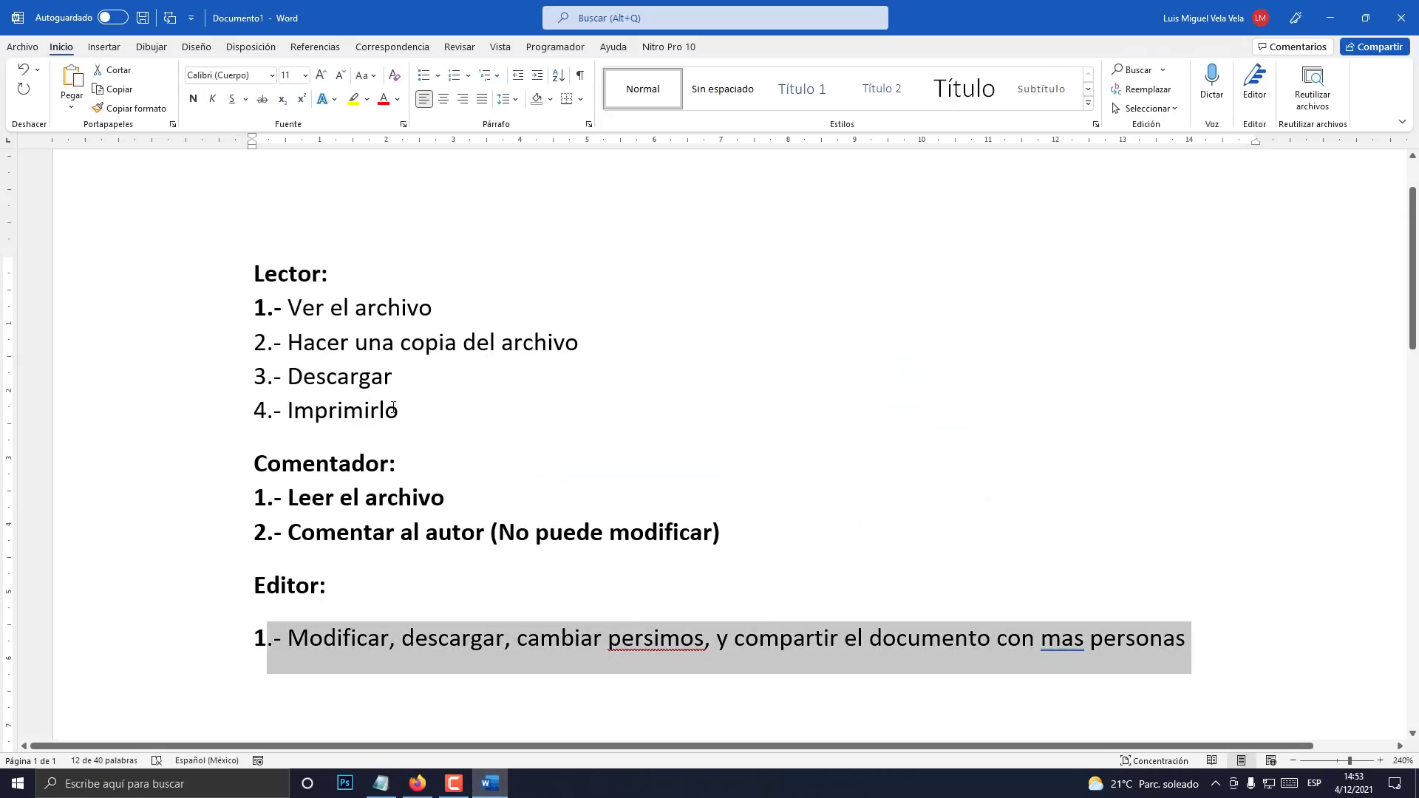
drag(393, 409, 281, 423)
click(395, 342)
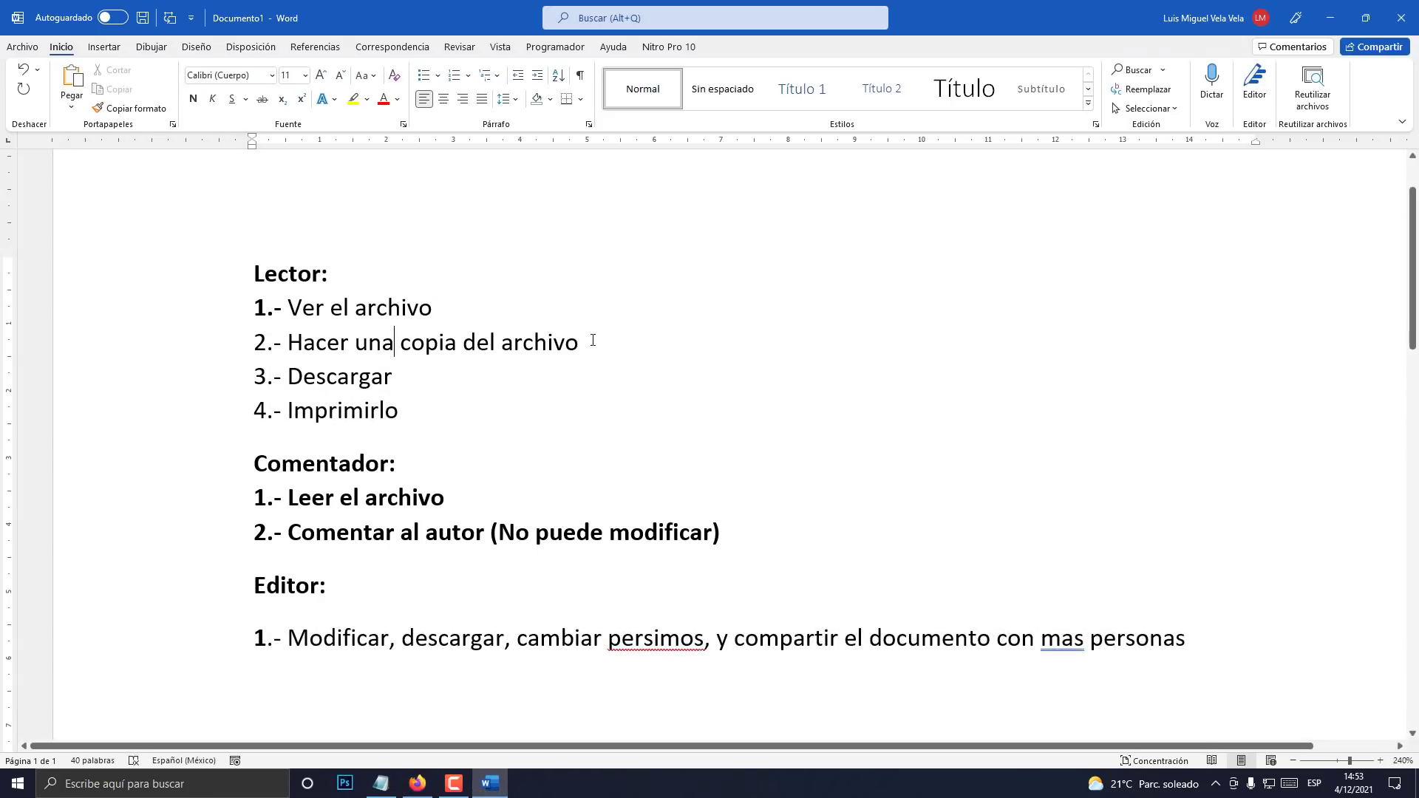
drag(593, 339, 253, 341)
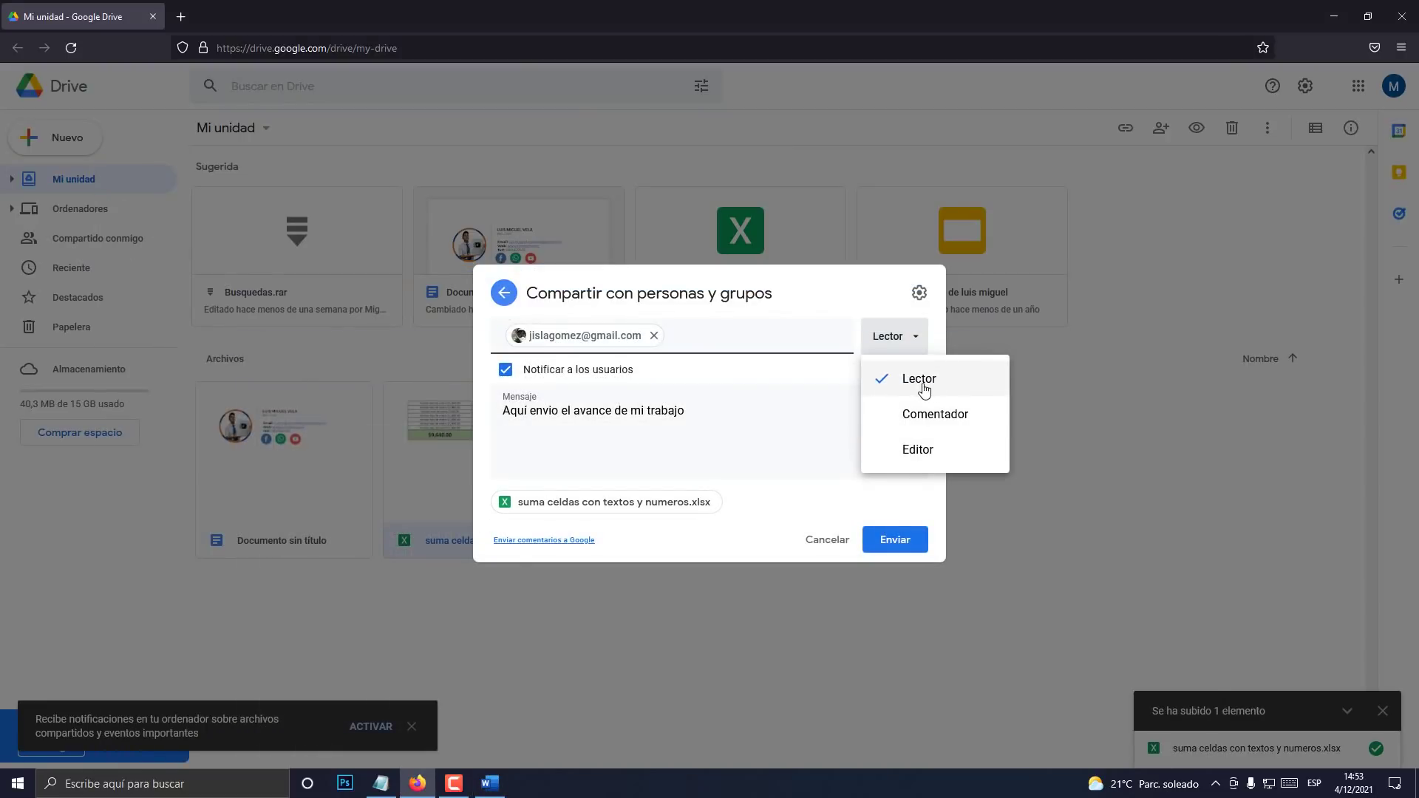
- In Google Drive's sharing dialog, keep the recipient as Lector and examine the Lector, Comentador and Editor options enlarged
click(924, 389)
click(902, 336)
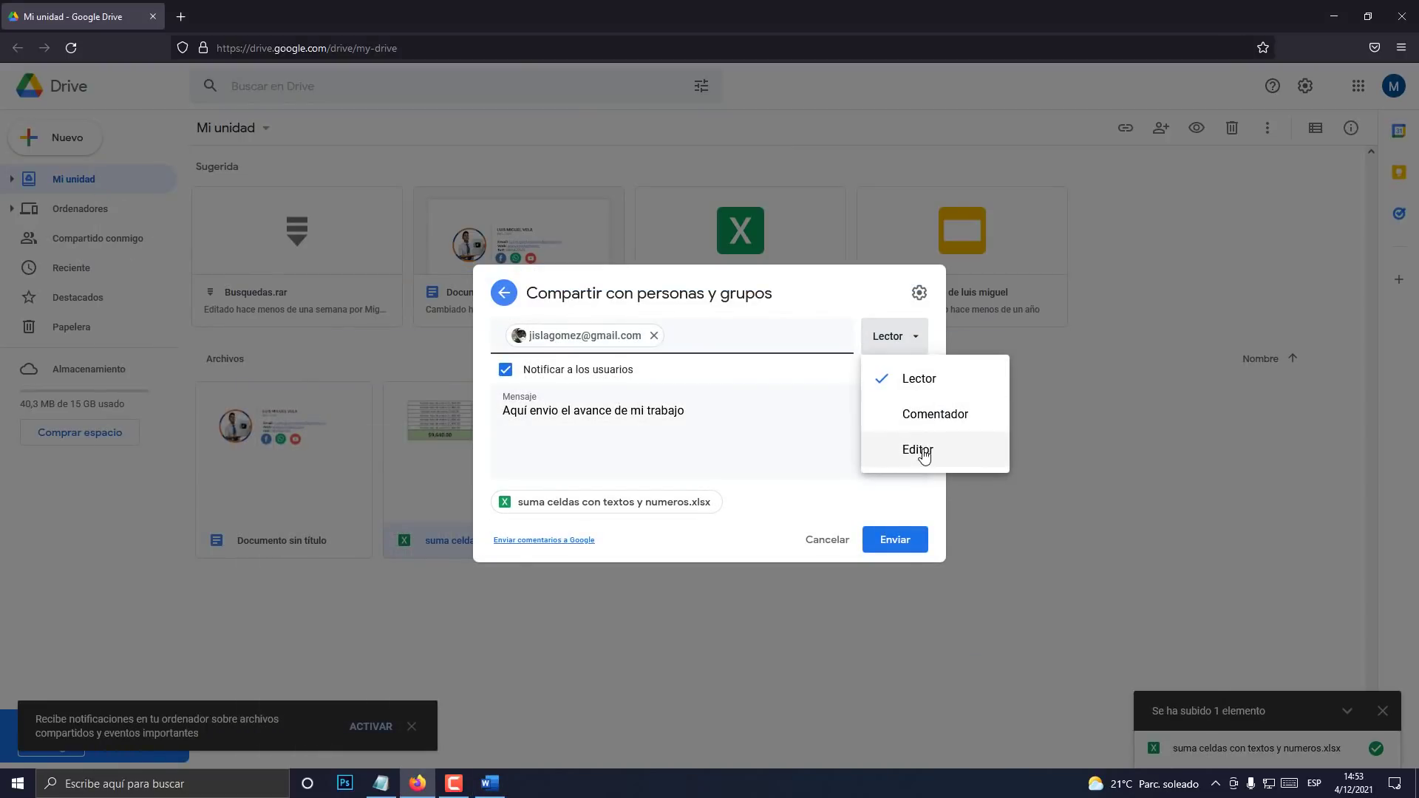
key(super+plus)
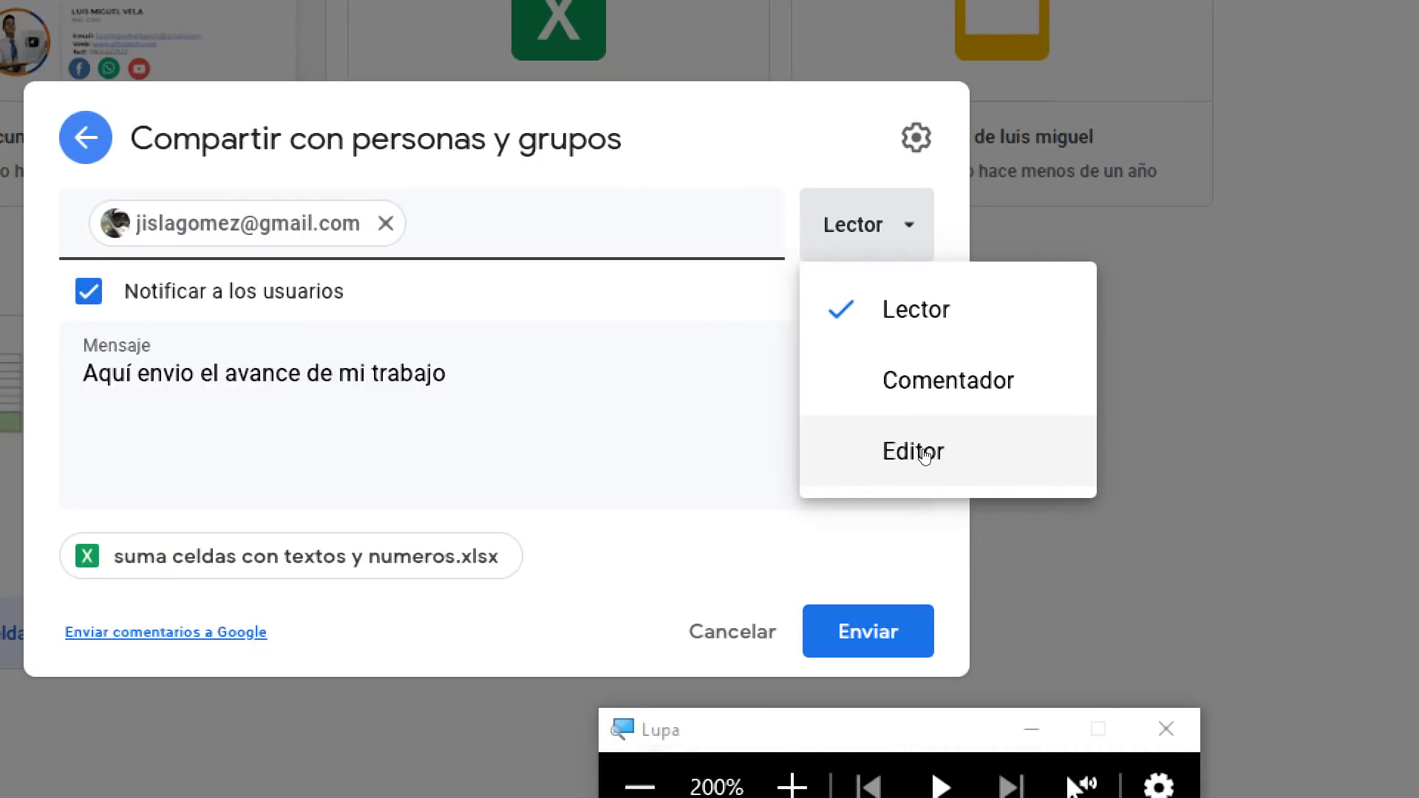
key(super+Escape)
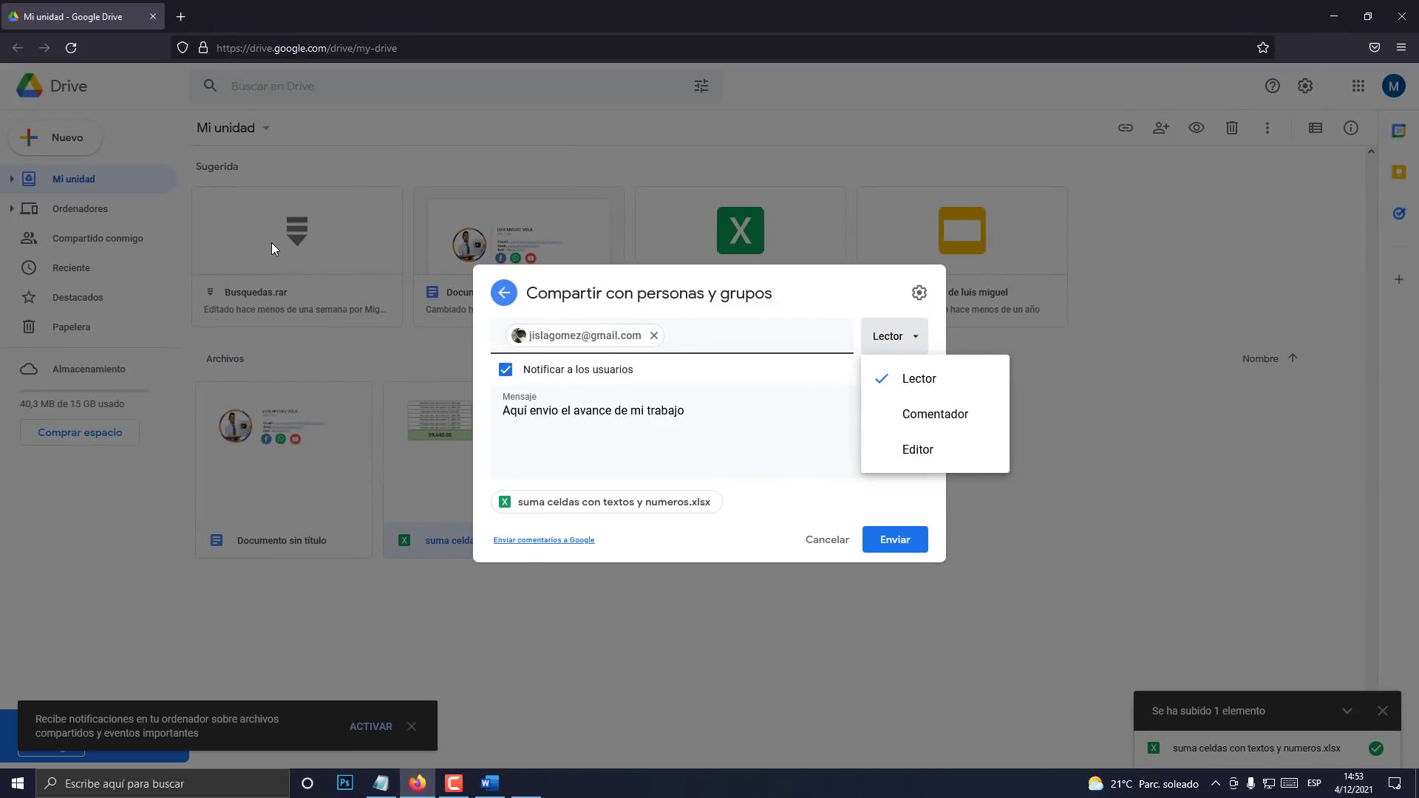
key(super+plus)
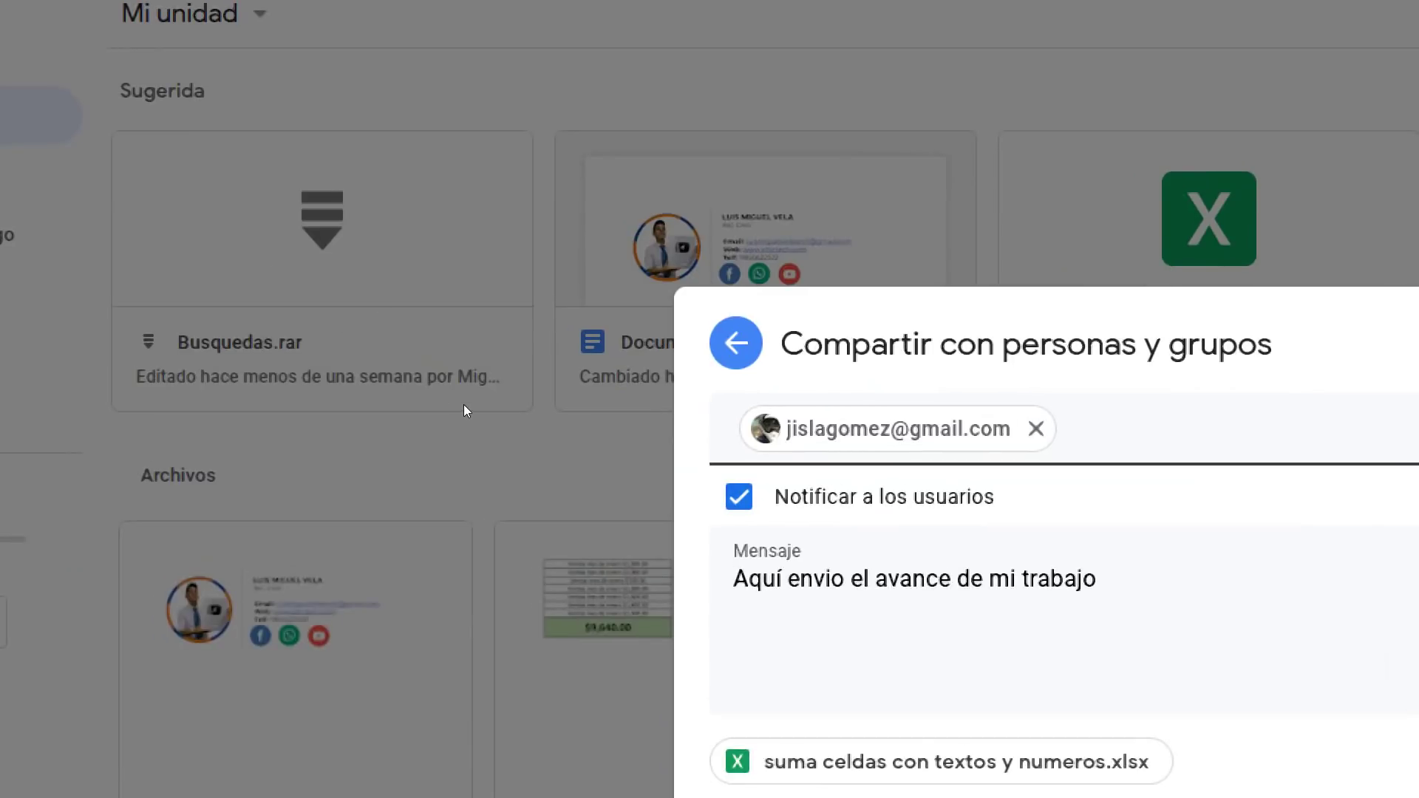
key(super+Escape)
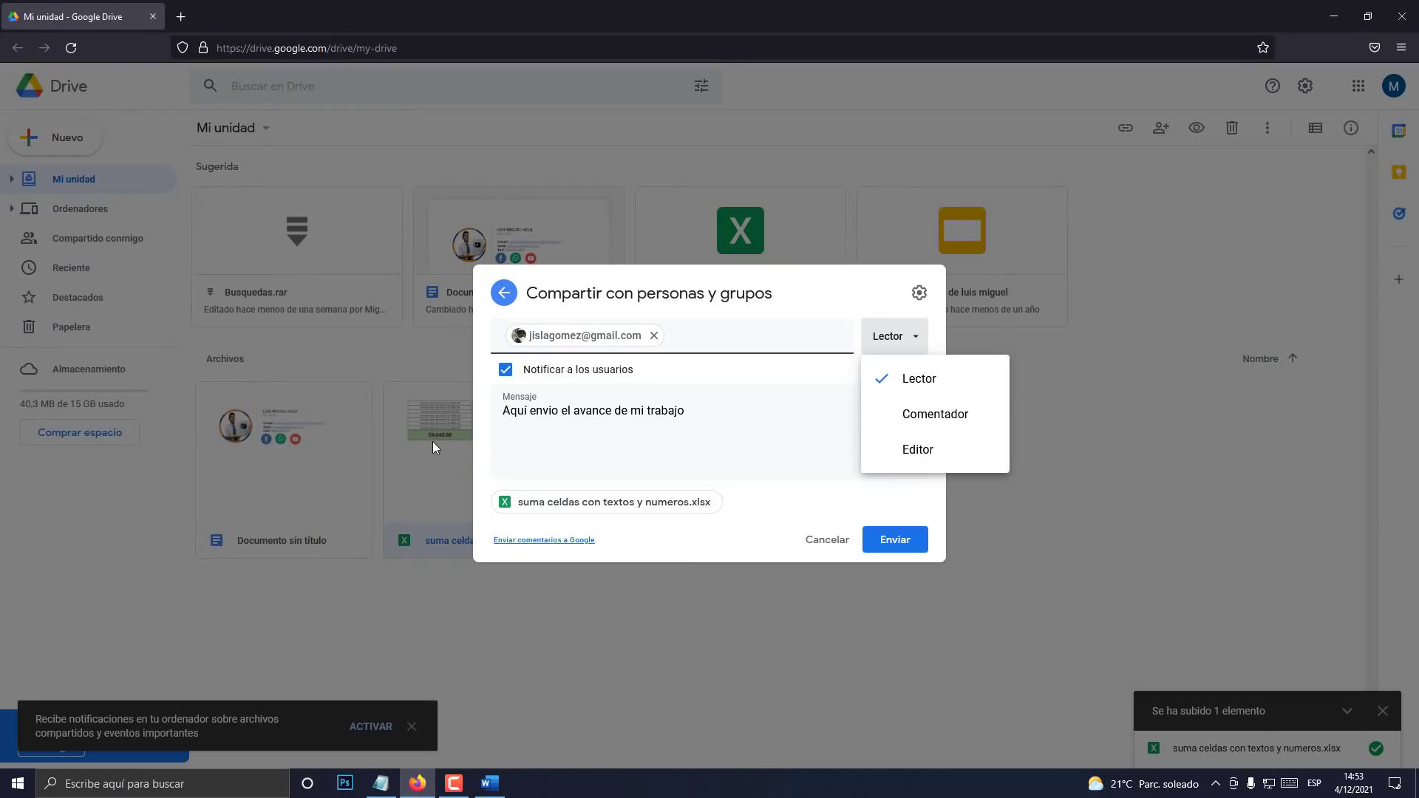
key(super+plus)
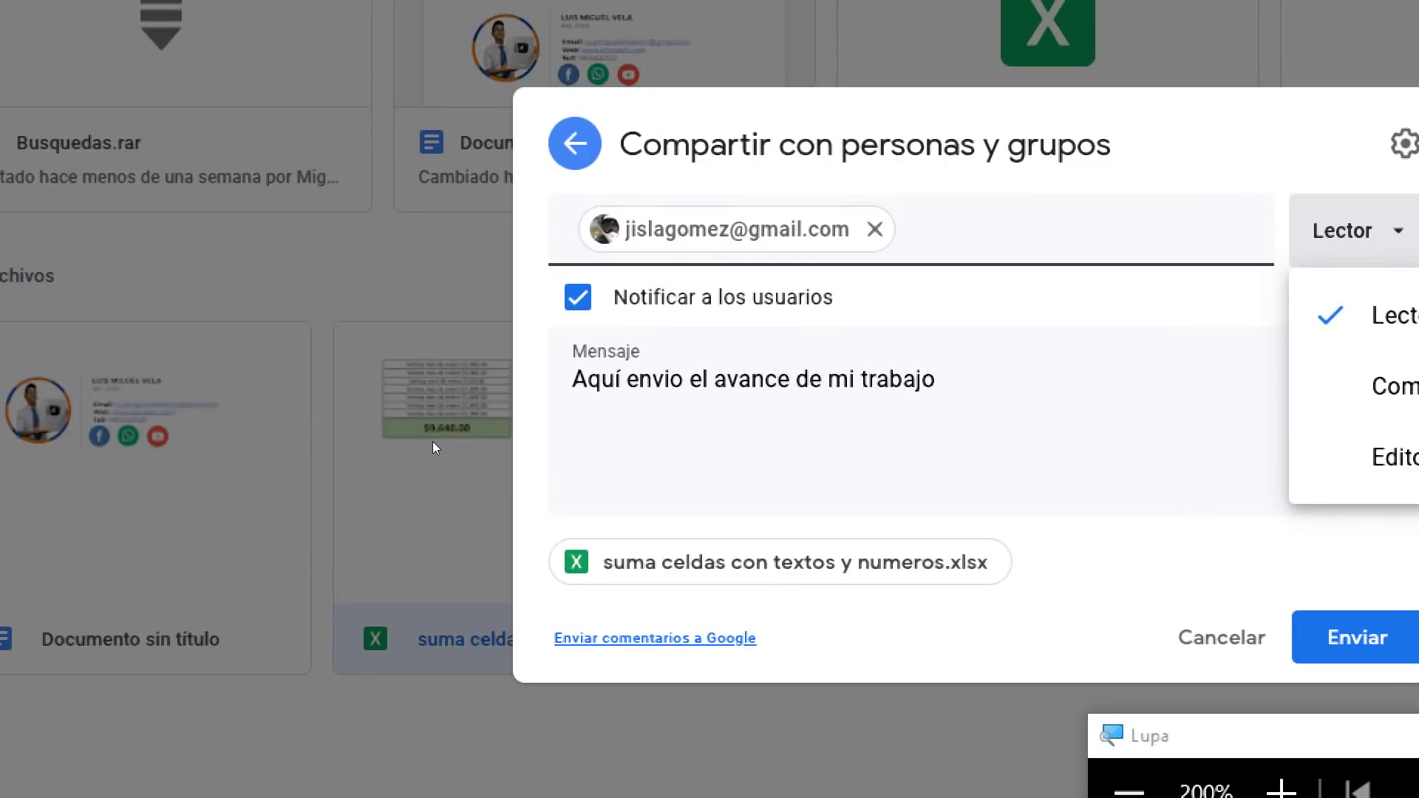
- Review the message text for the recipient and browse the role list down to Editor
click(661, 426)
click(661, 426)
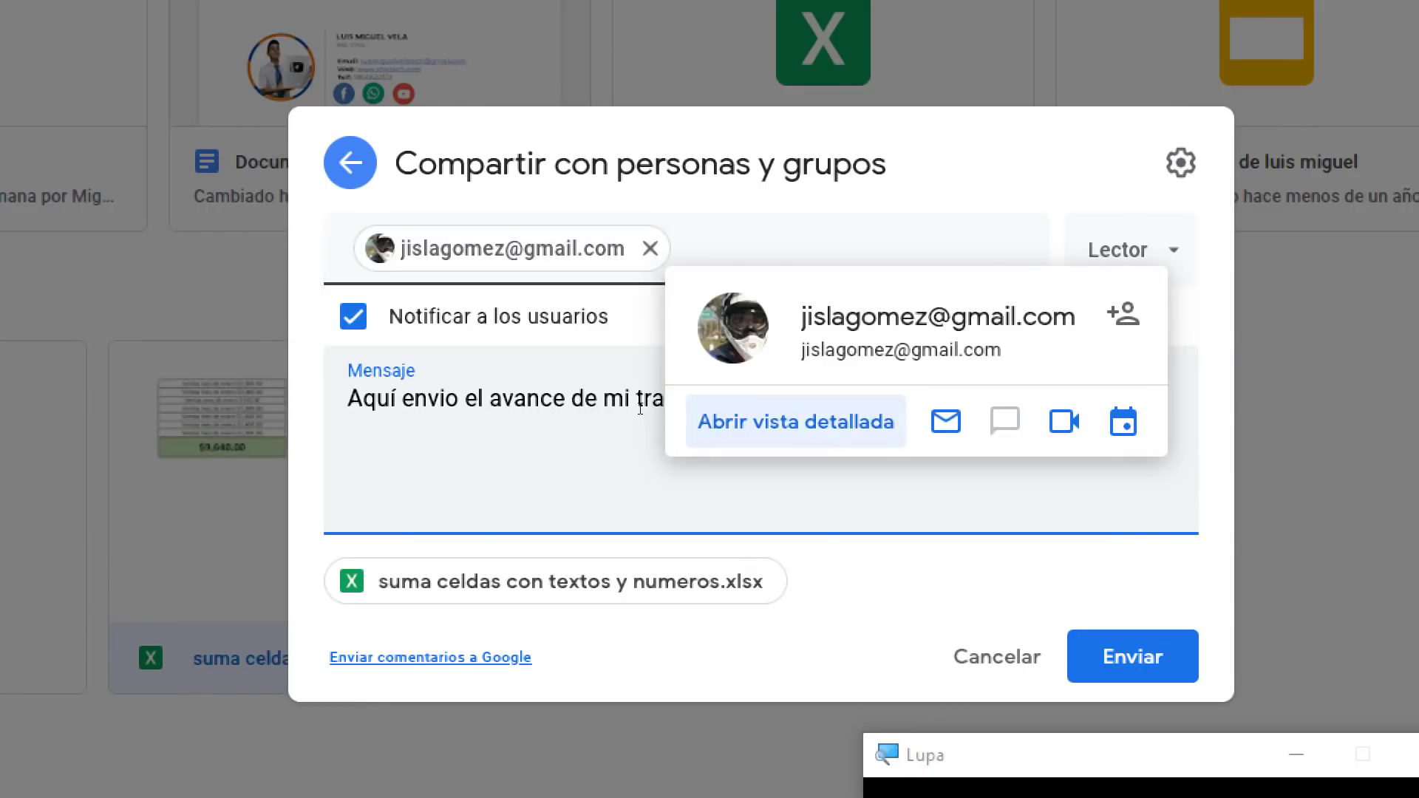
click(603, 399)
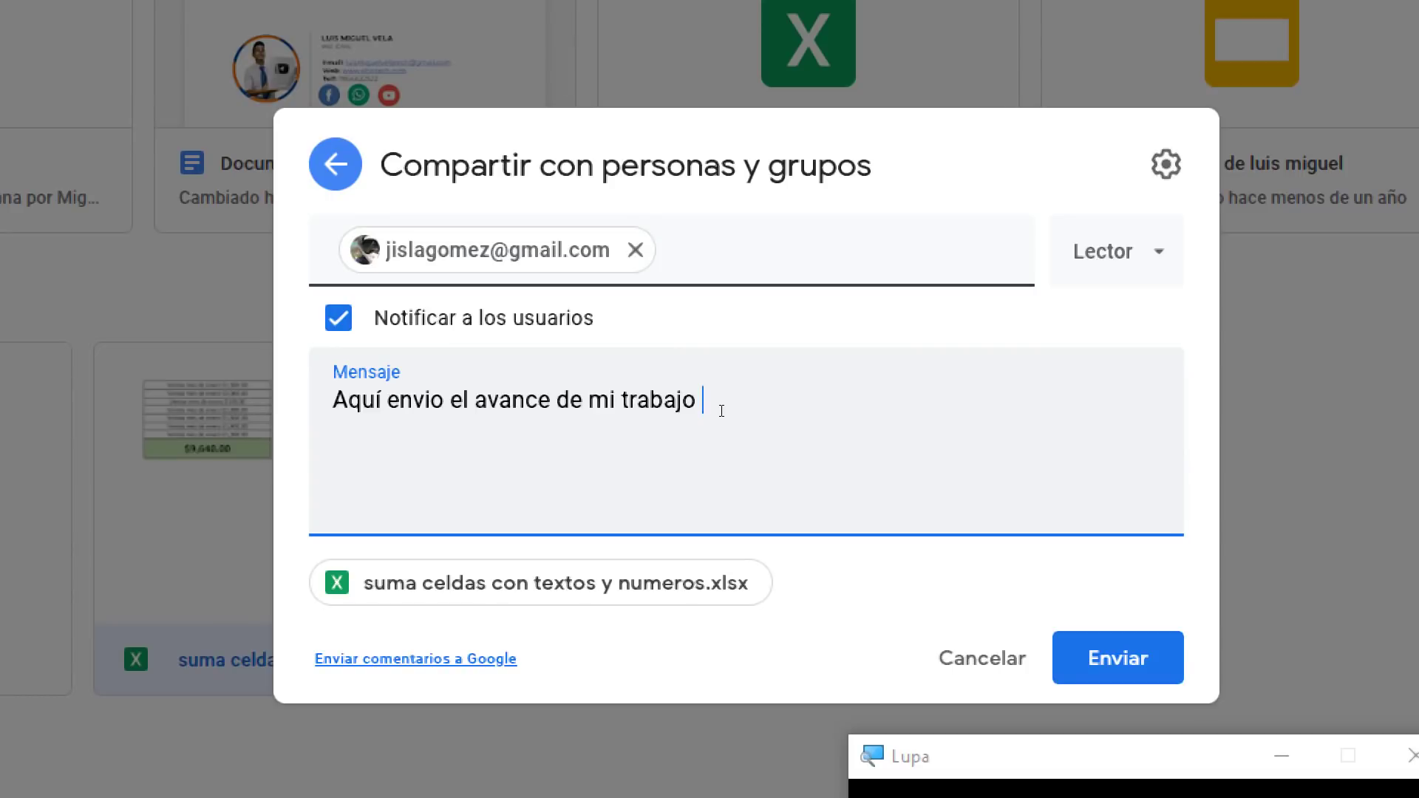
key(shift+Tab)
key(shift+Tab)
key(Return)
key(Down)
key(Down)
key(Down)
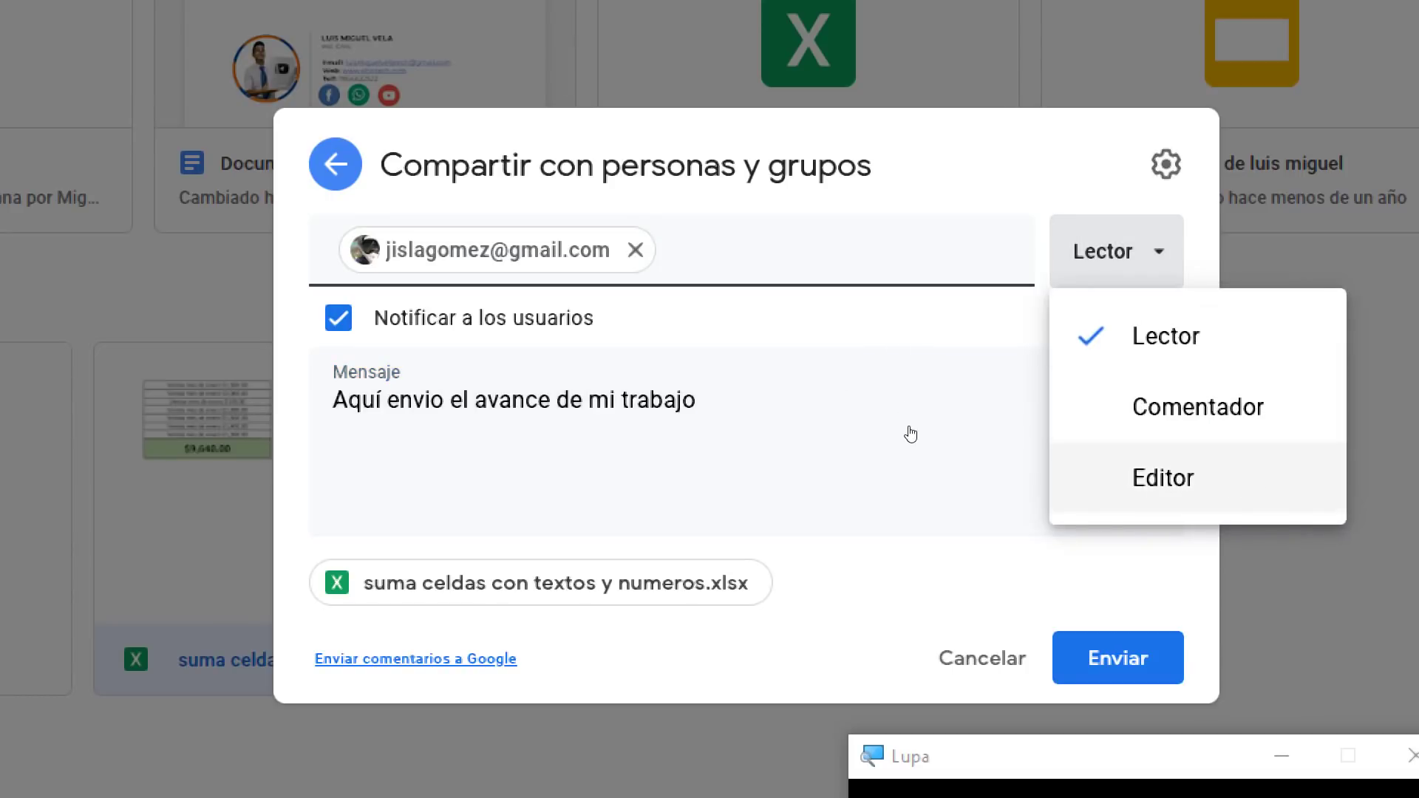
key(Return)
- Open the sharing settings and disable "Los editores pueden cambiar permisos y compartir"
key(shift+Tab)
key(shift+Tab)
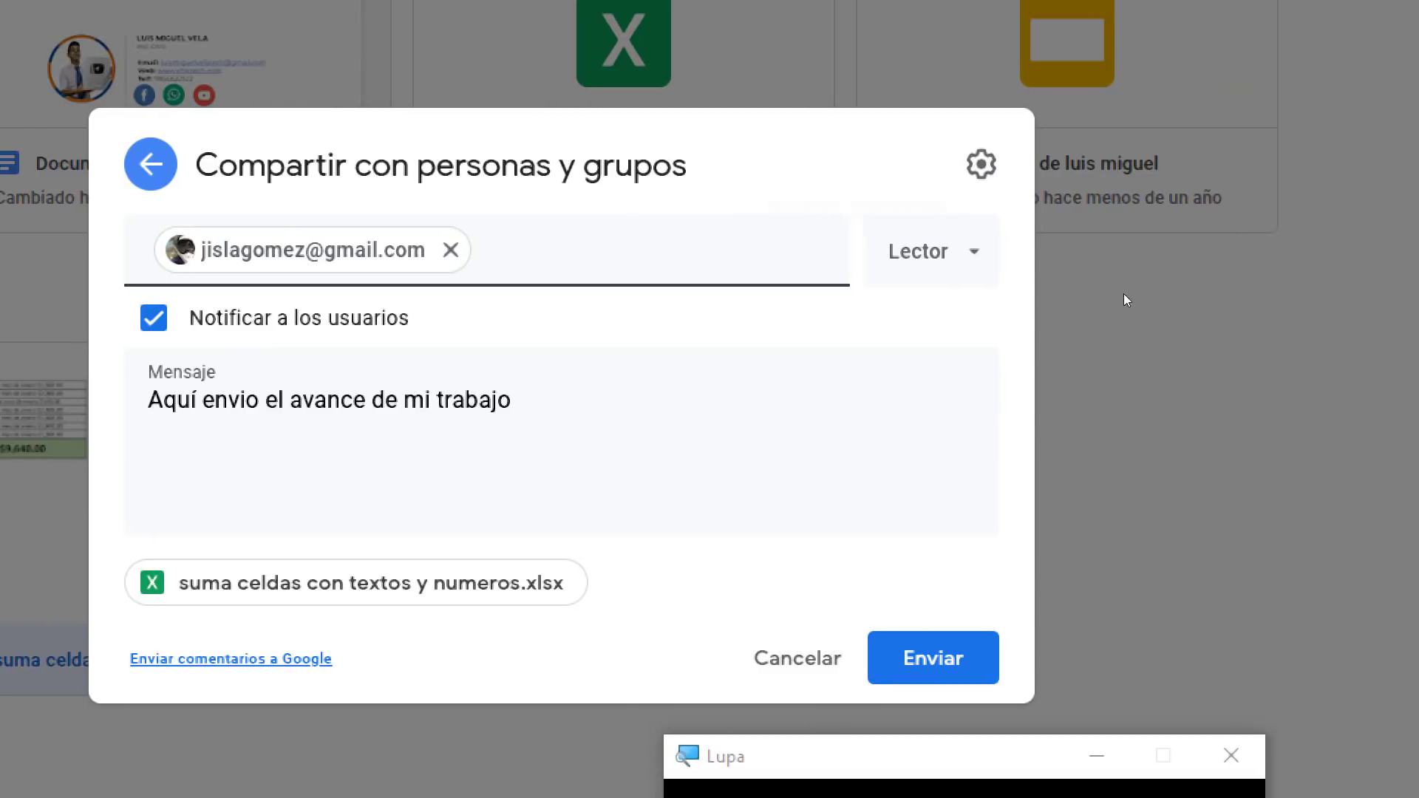
key(Return)
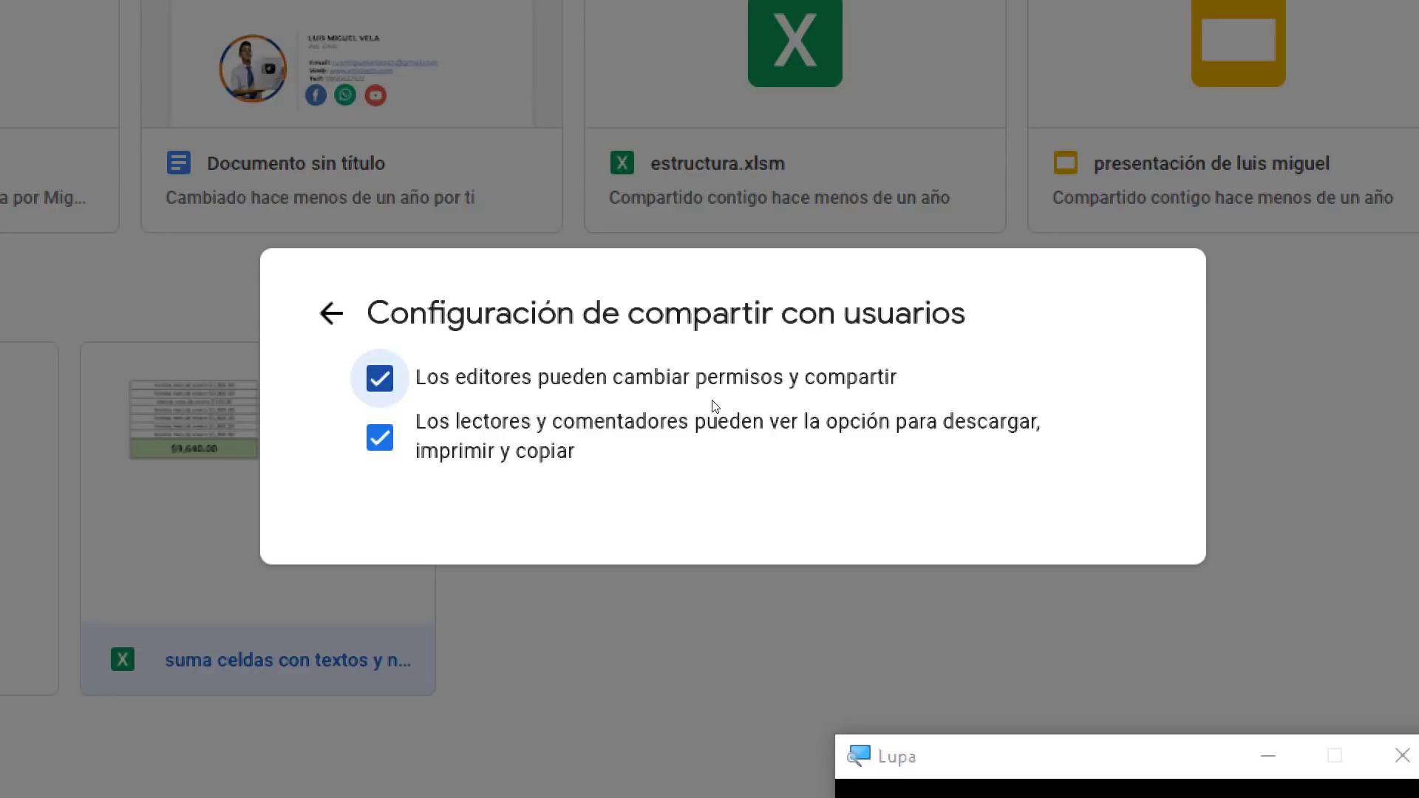
click(533, 405)
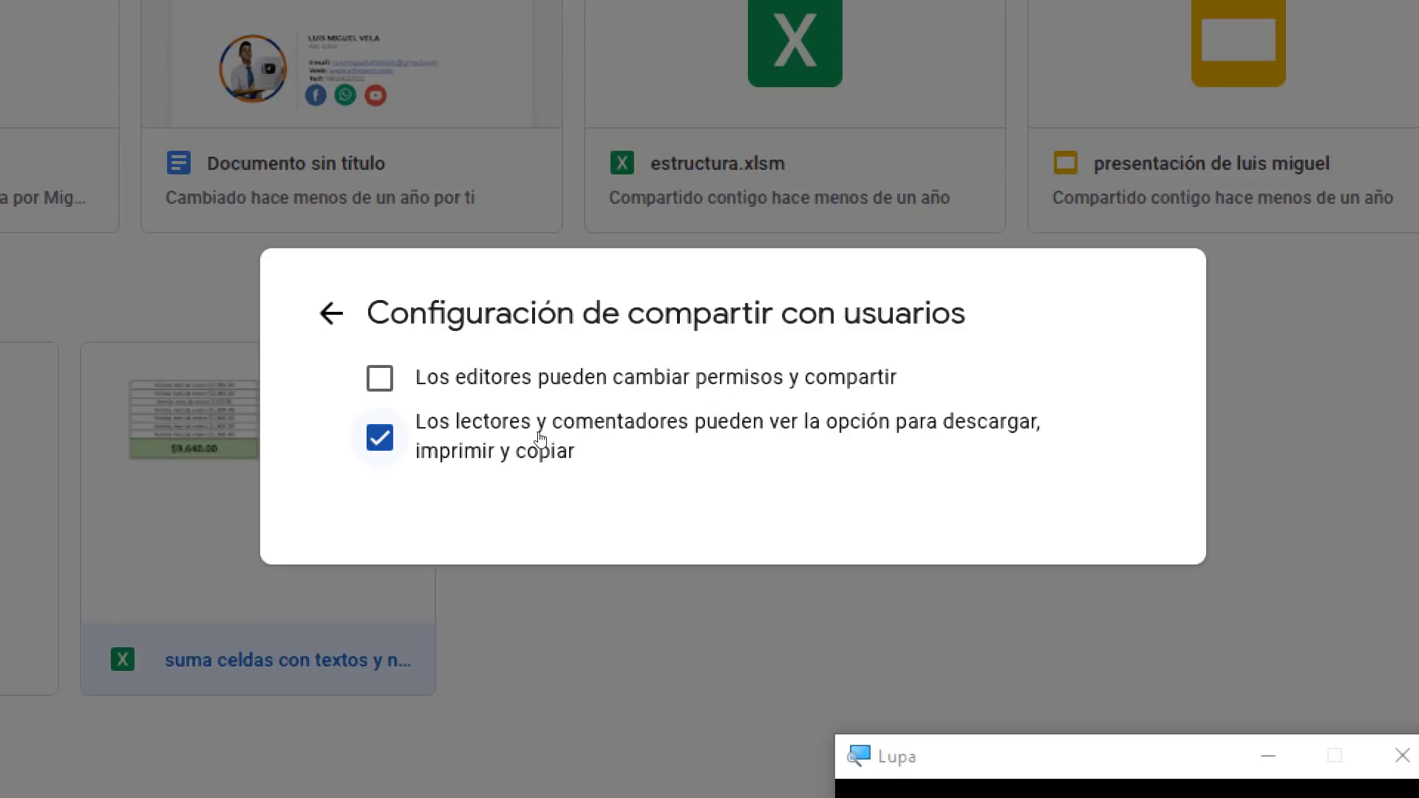
click(544, 396)
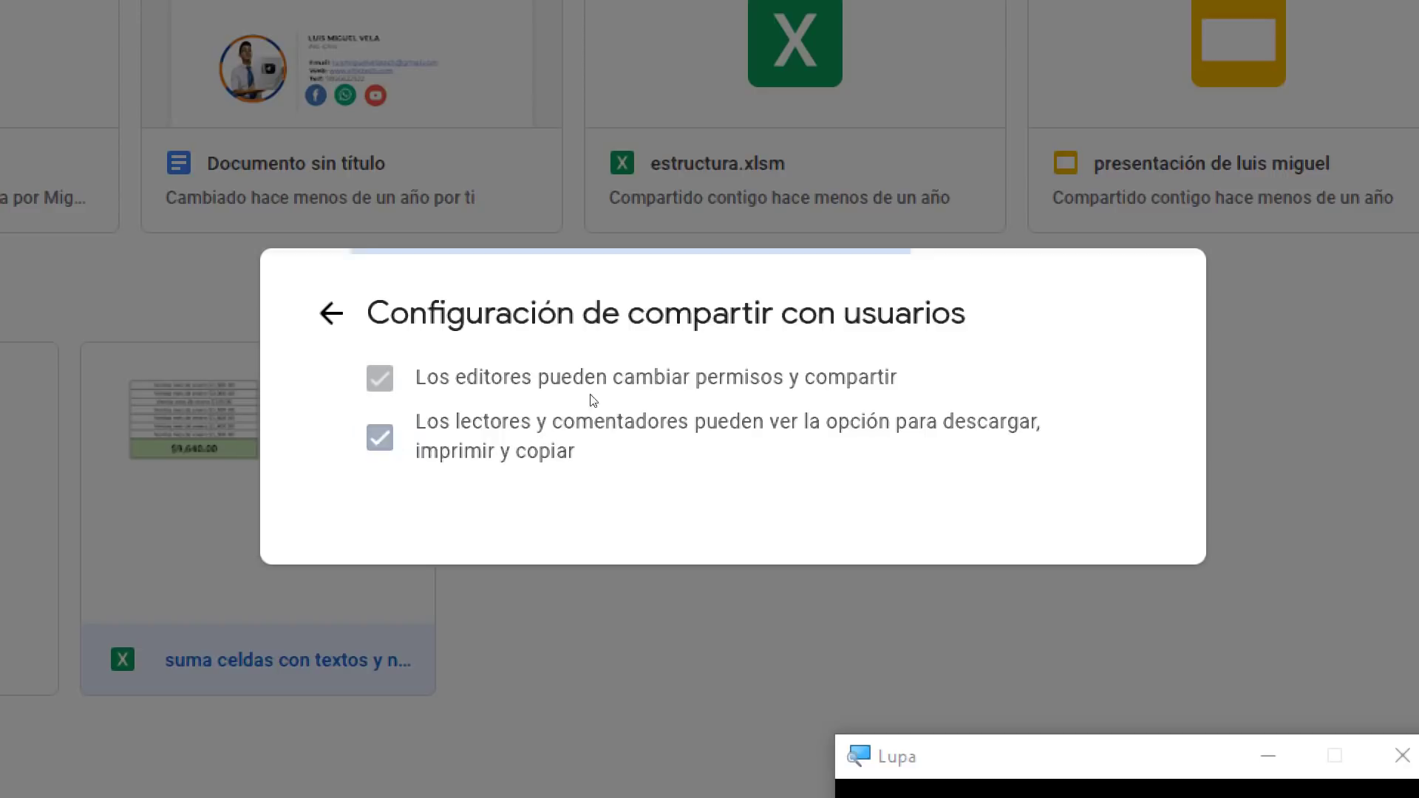
click(536, 407)
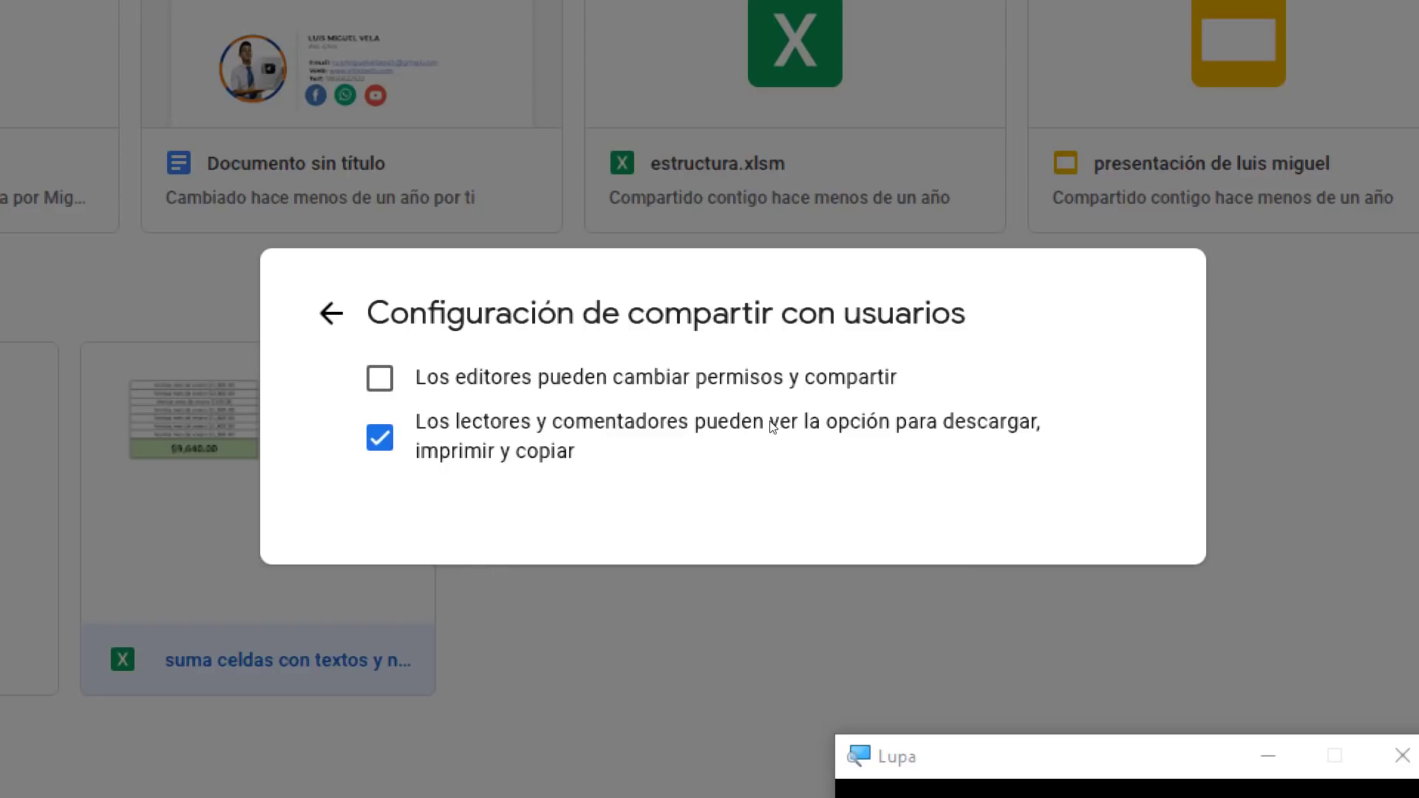
- Switch the download, print and copy option for lectores and comentadores off and on again, and return to the sharing dialog
click(532, 436)
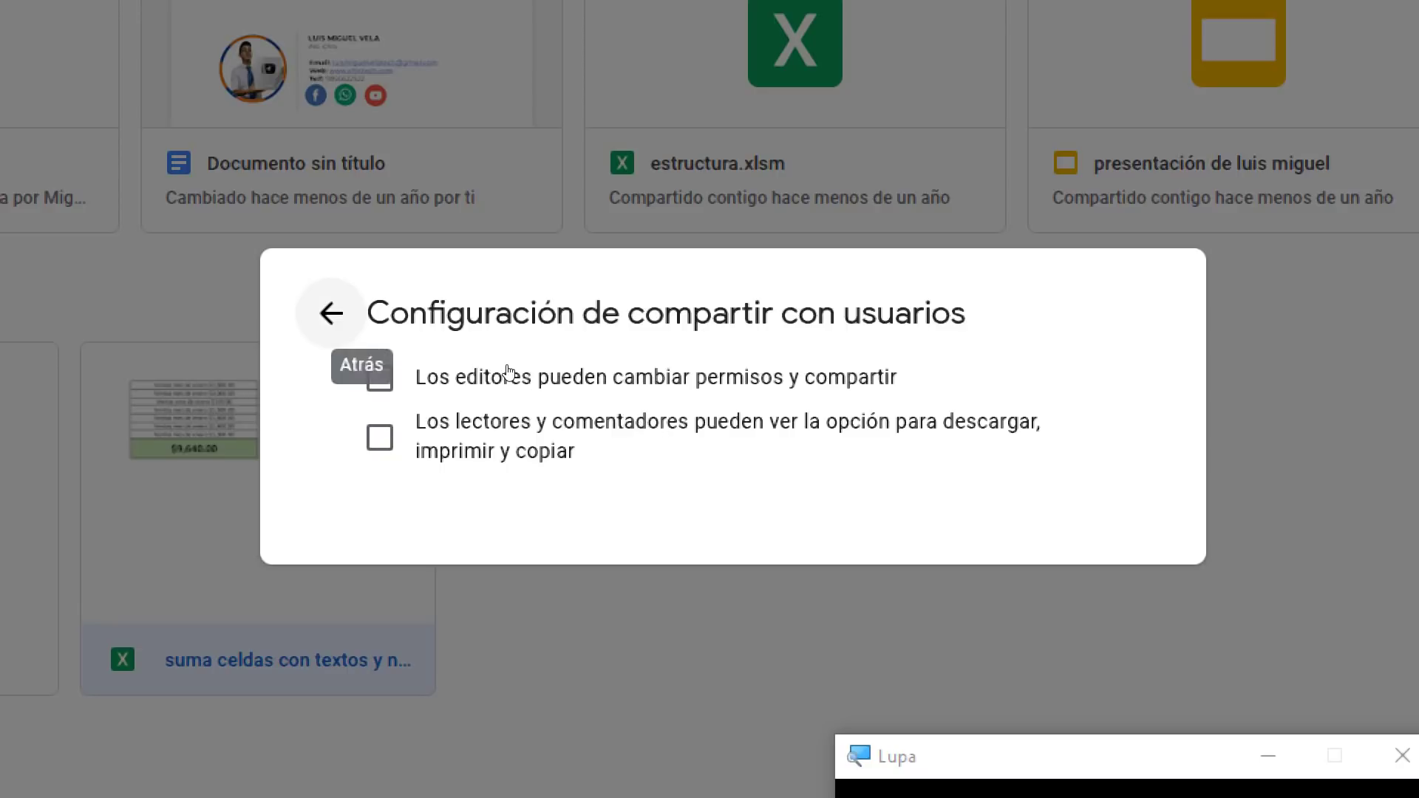
click(531, 432)
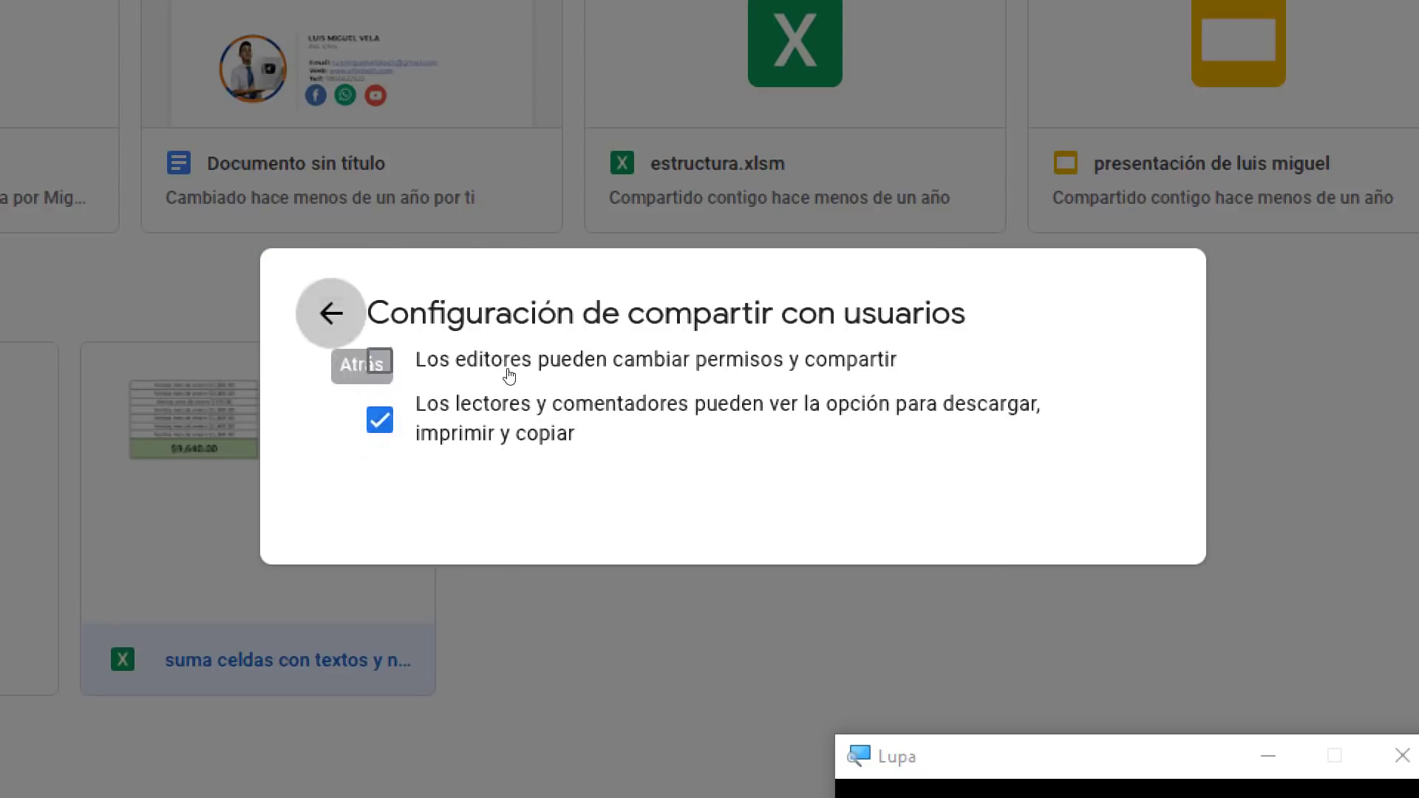
key(Return)
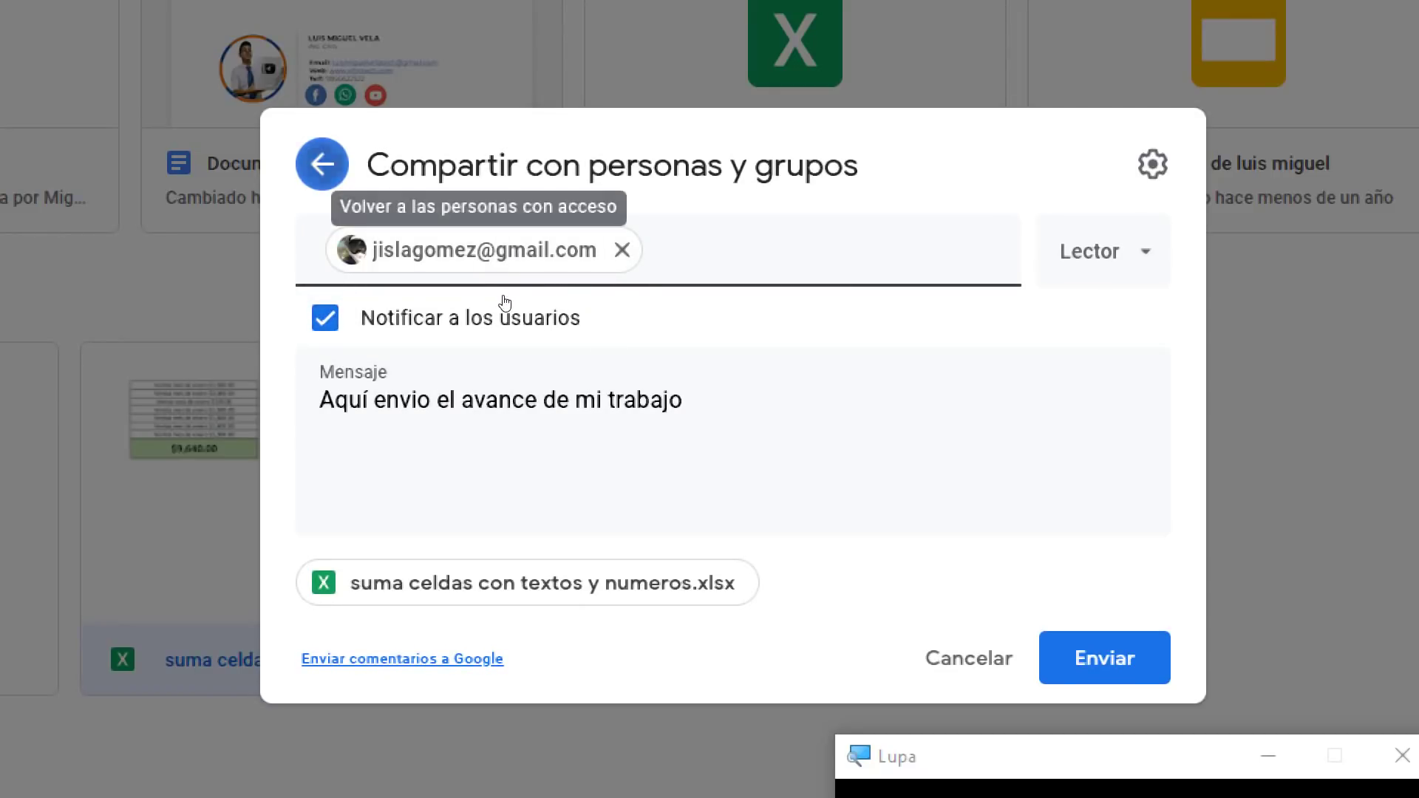
- Return to the access list, open the spreadsheet's link settings and set its general access to "Cualquier persona con el enlace"
key(Return)
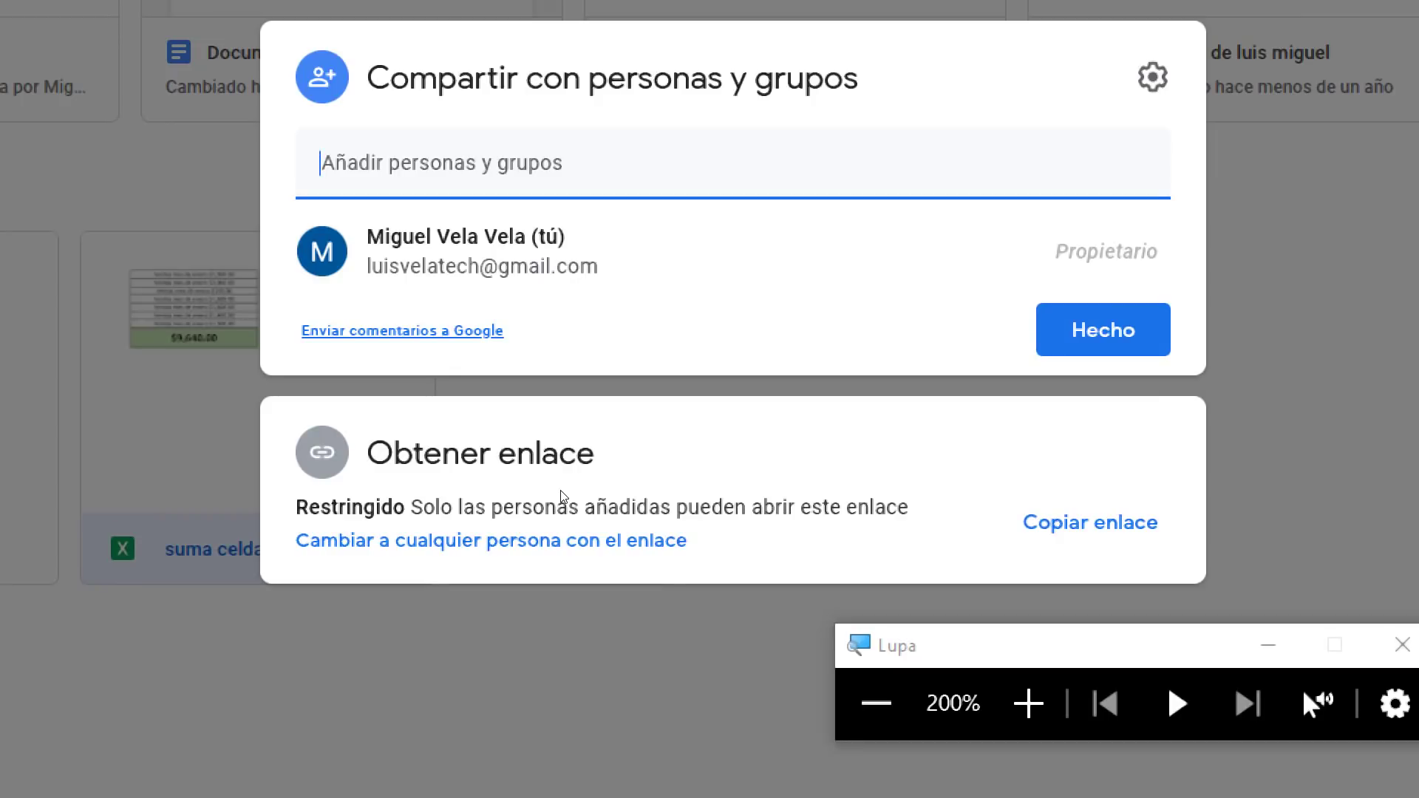
click(511, 501)
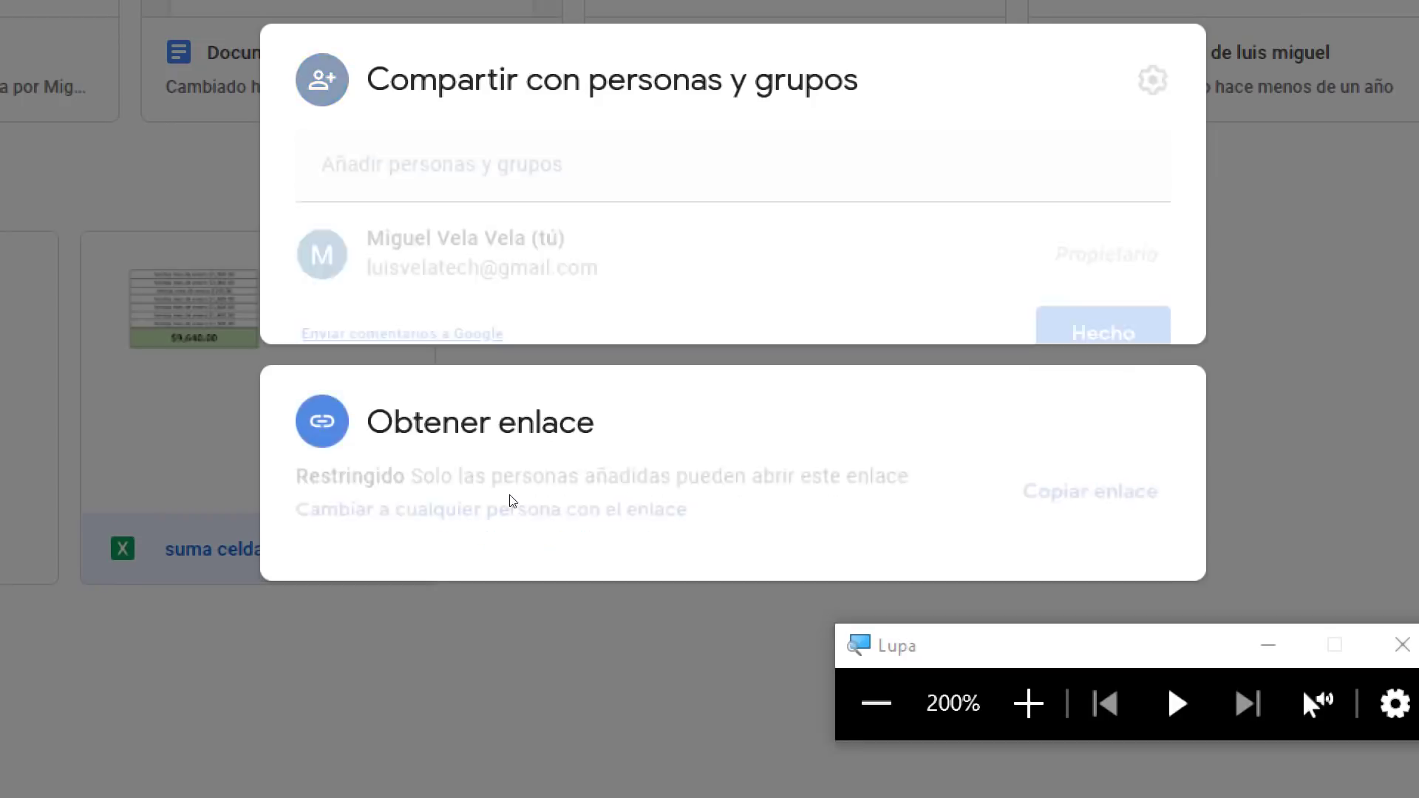
click(528, 443)
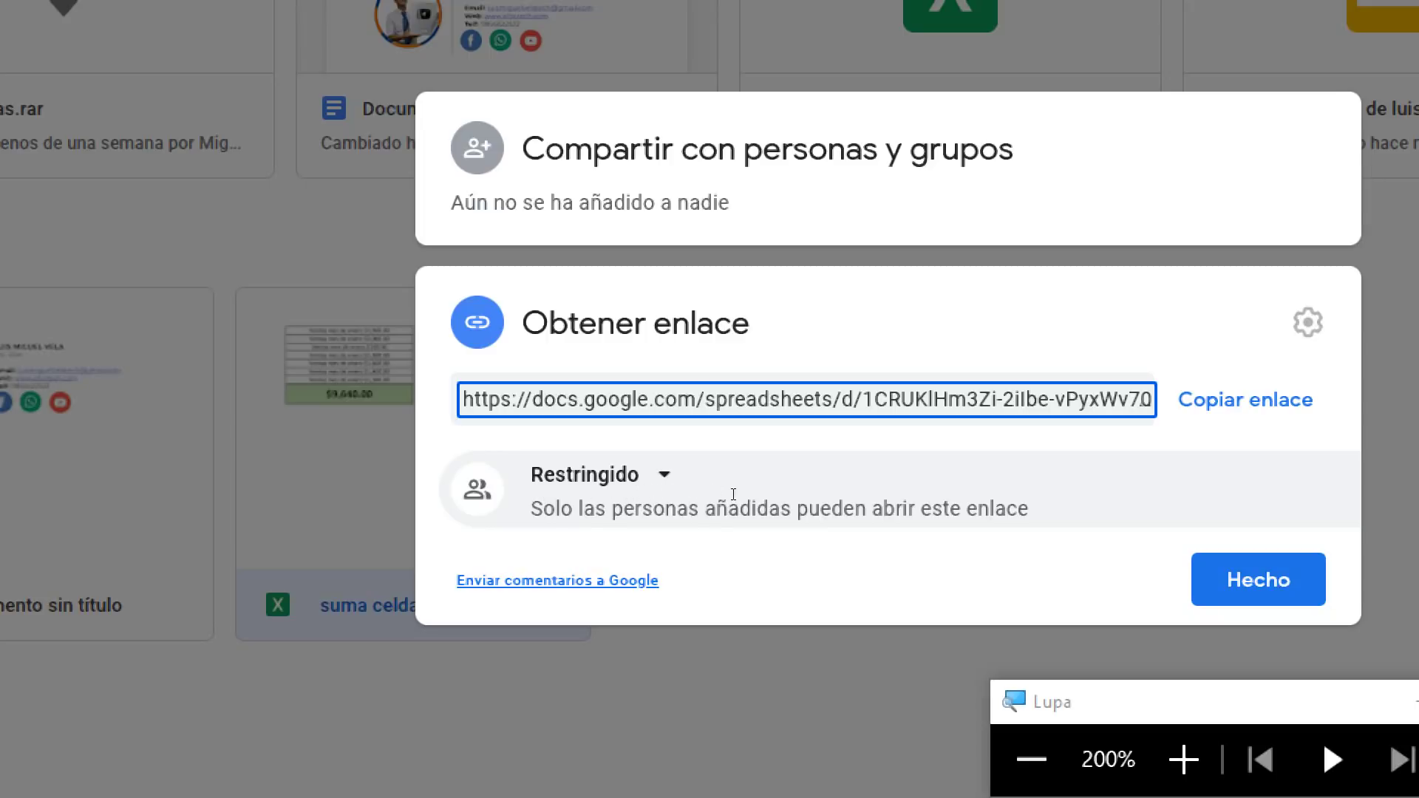
click(595, 477)
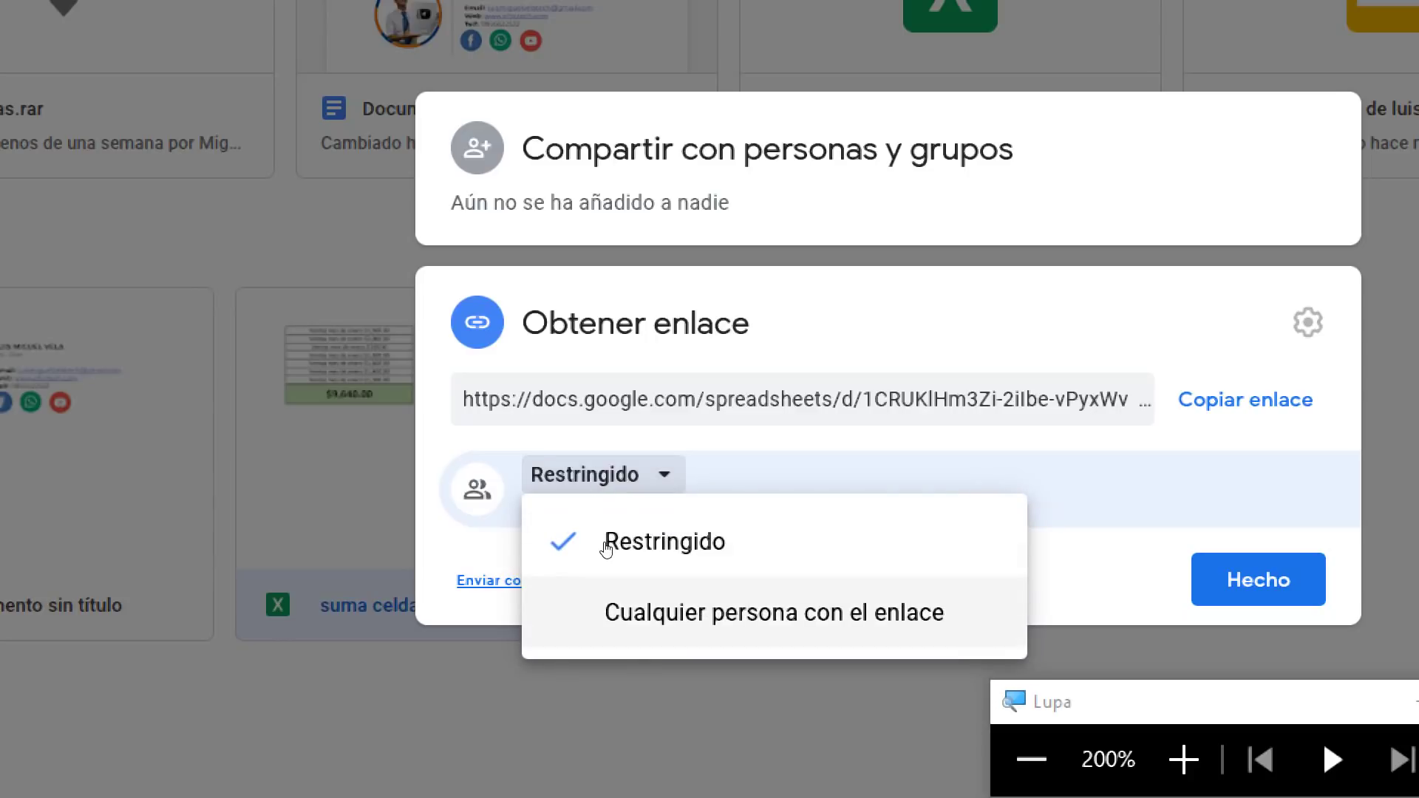
click(613, 612)
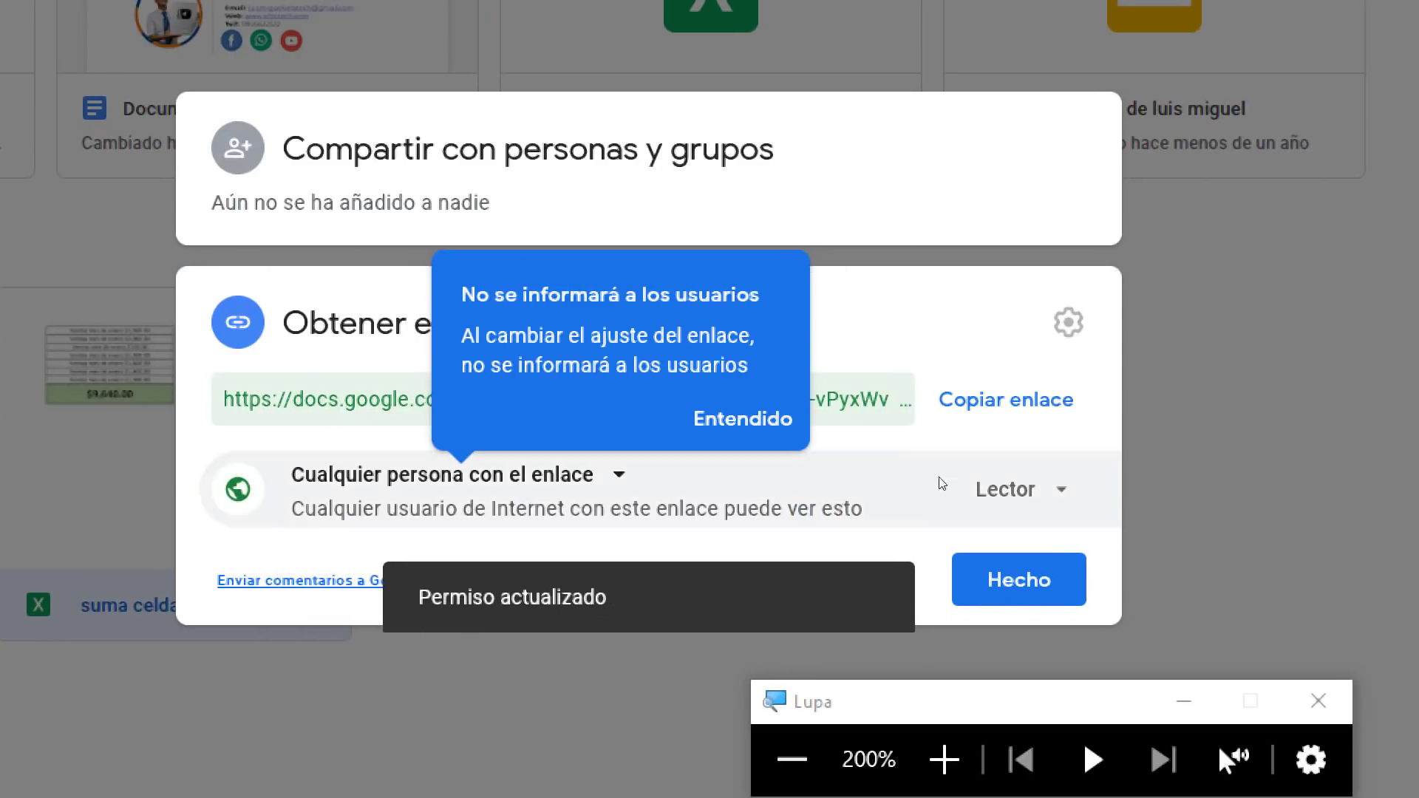
- Examine the Lector, Comentador and Editor roles offered for anyone with the link
click(1256, 489)
drag(896, 592, 896, 711)
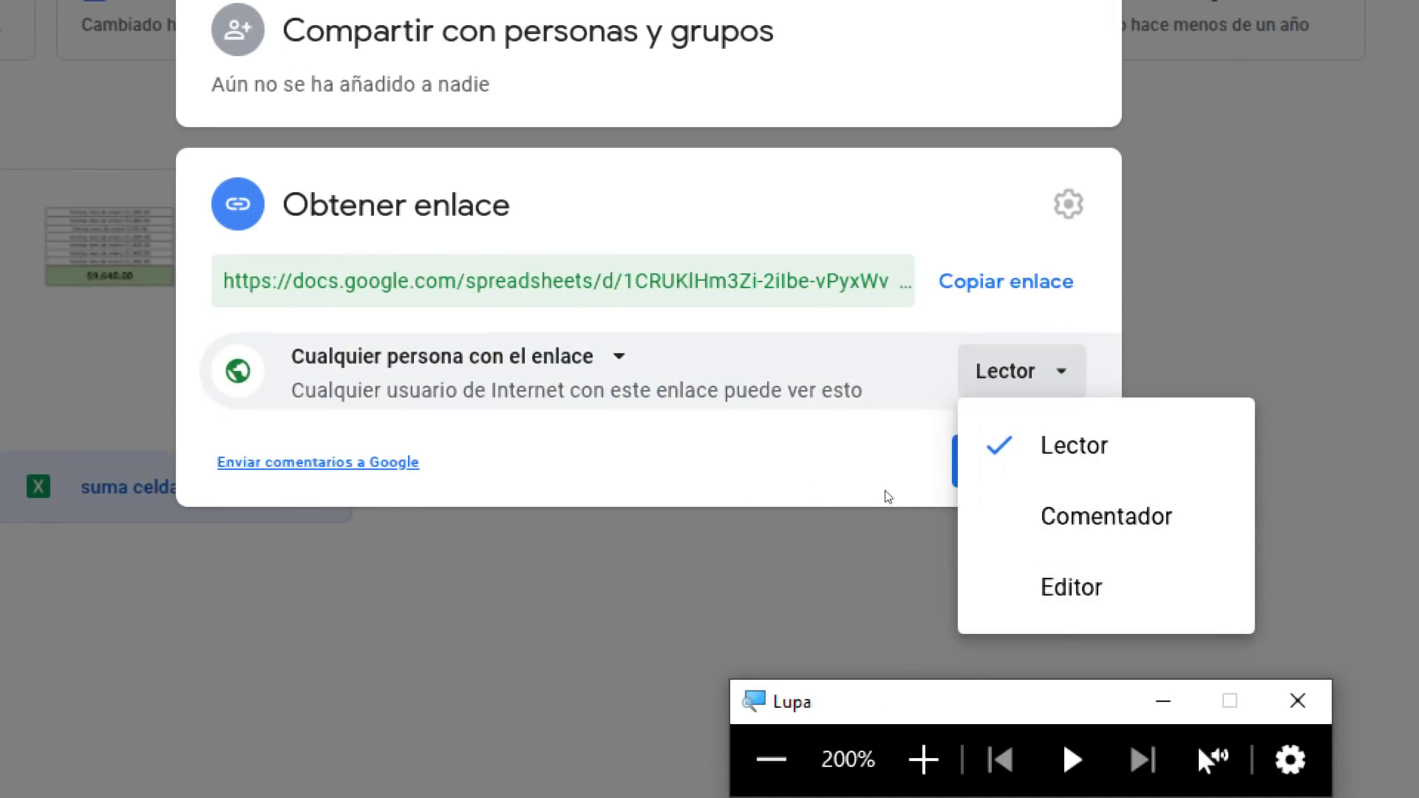
click(929, 527)
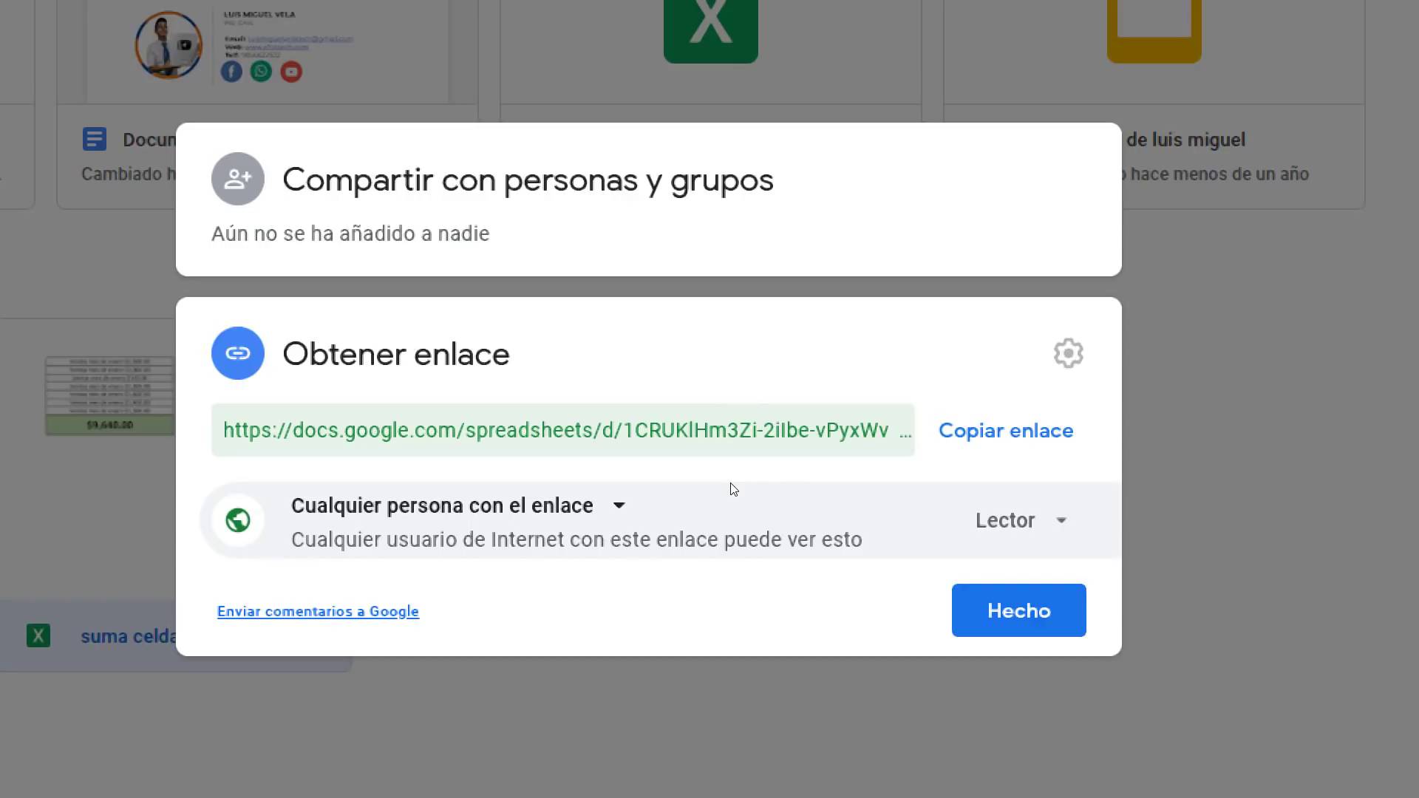
- Keep the link role as Lector, then copy the spreadsheet's sharing link and finish sharing
click(897, 489)
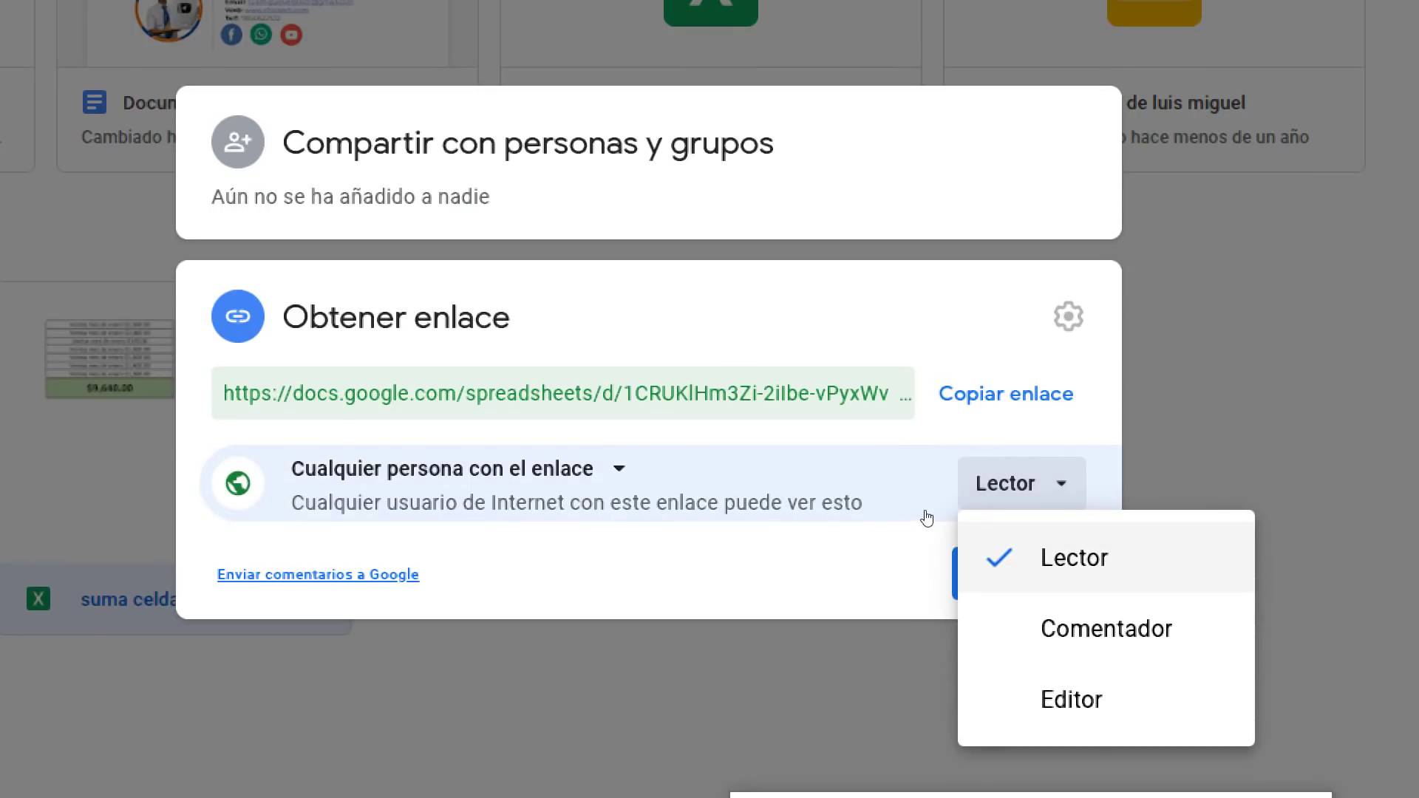
click(918, 525)
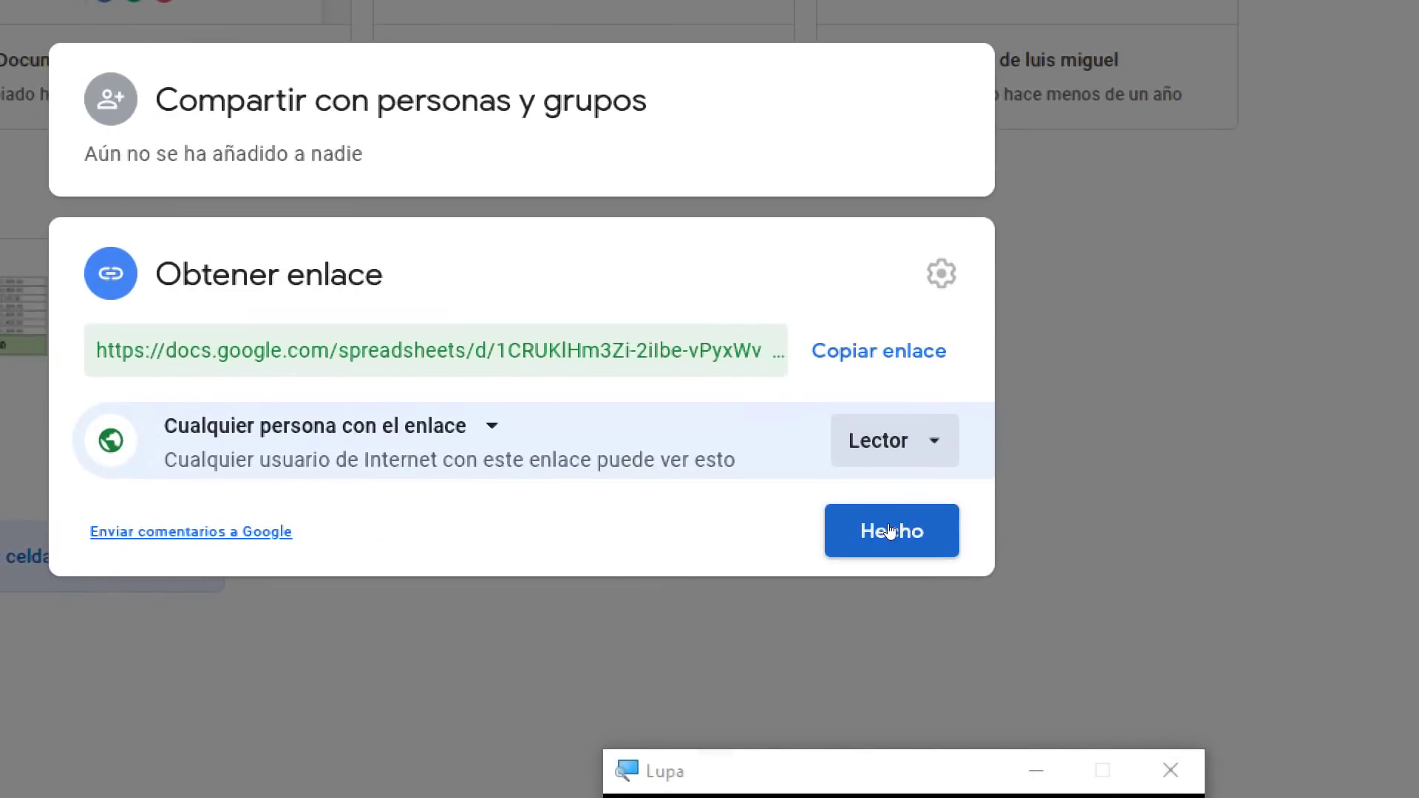
key(ctrl+c)
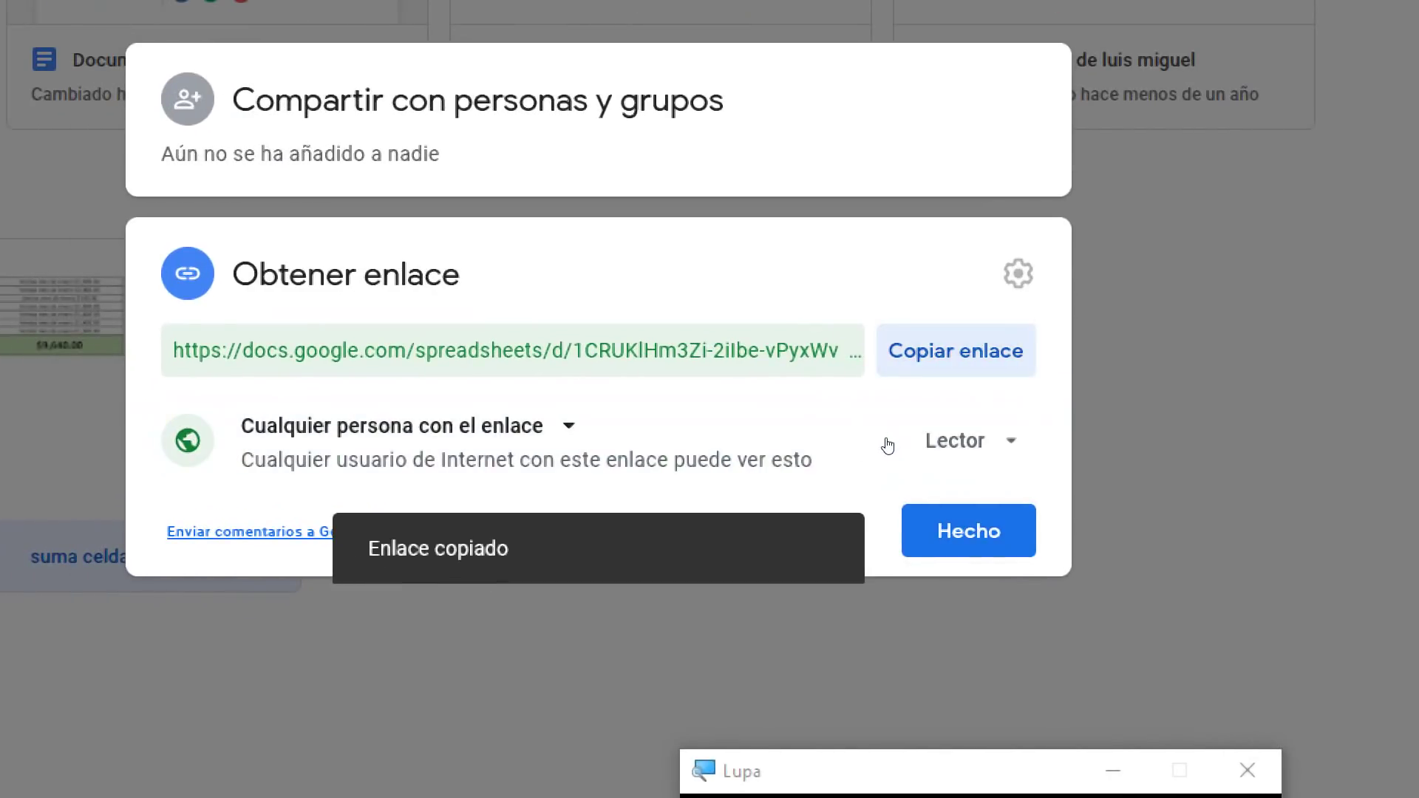
click(903, 539)
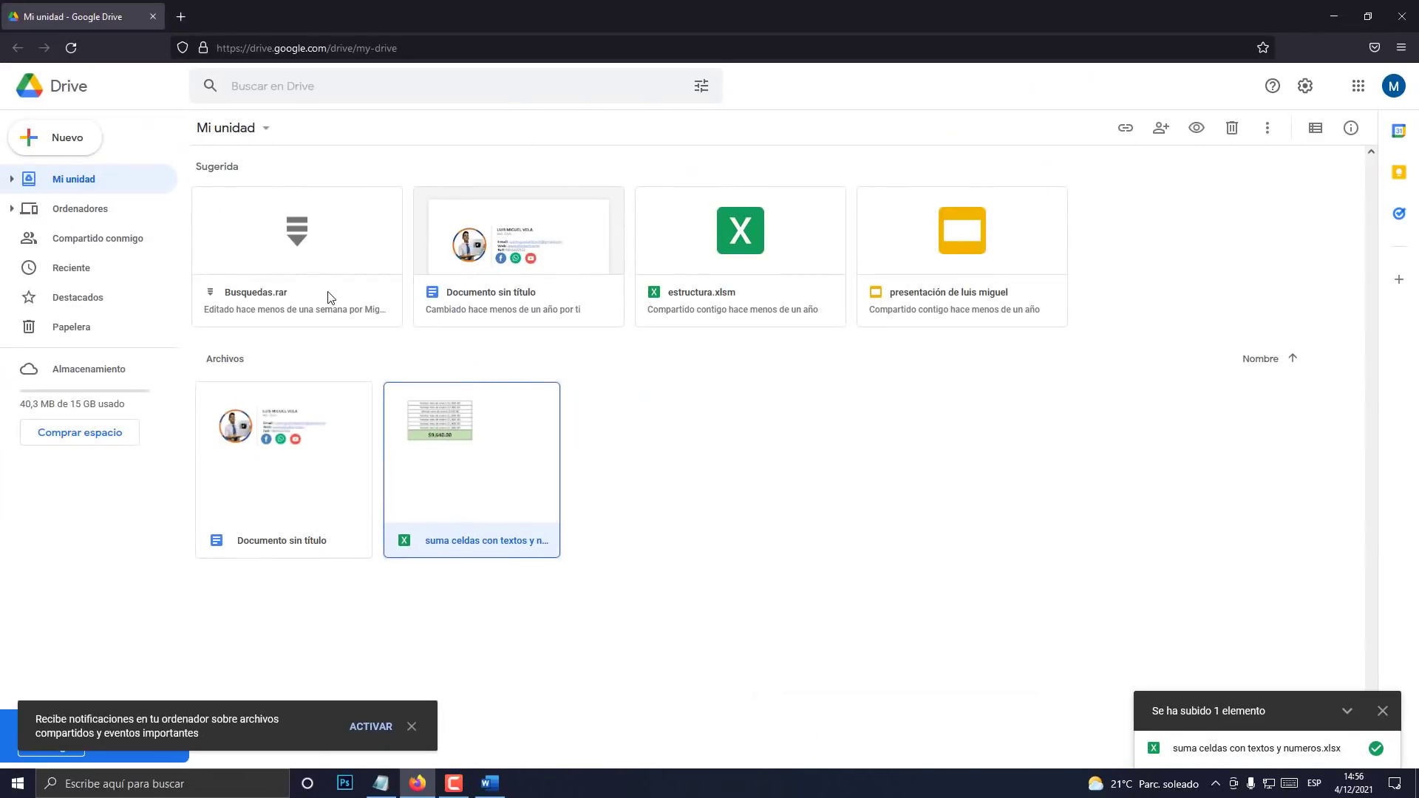
- Open gmail.com in a new browser tab and start a new message
click(184, 19)
text(gmail.com/)
key(Return)
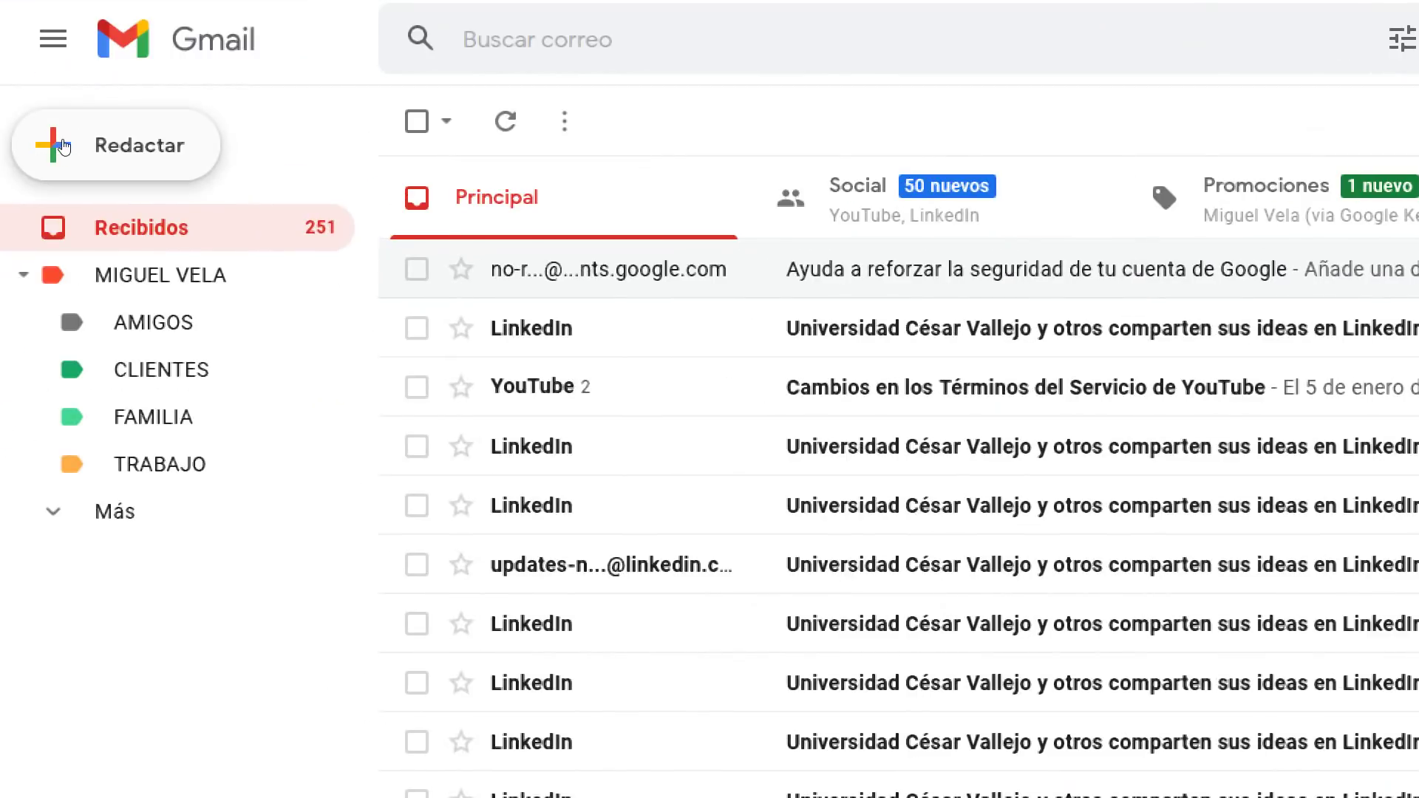
click(64, 147)
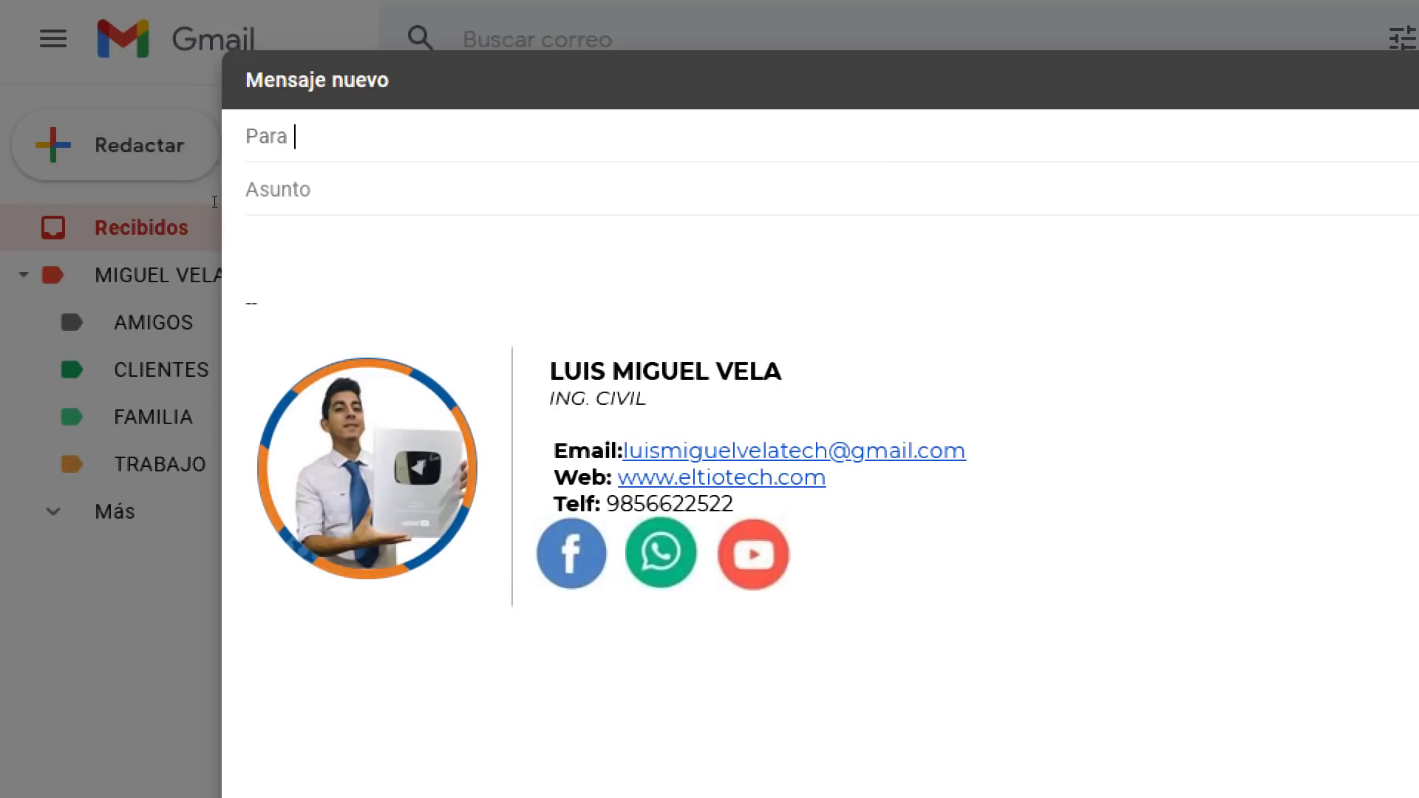
- Add blank lines above the signature and write "Aquí dejo mi parte del trabajo ....." in the message body
key(Tab)
key(Tab)
key(Return)
key(Return)
key(Return)
key(Up)
key(Up)
key(Up)
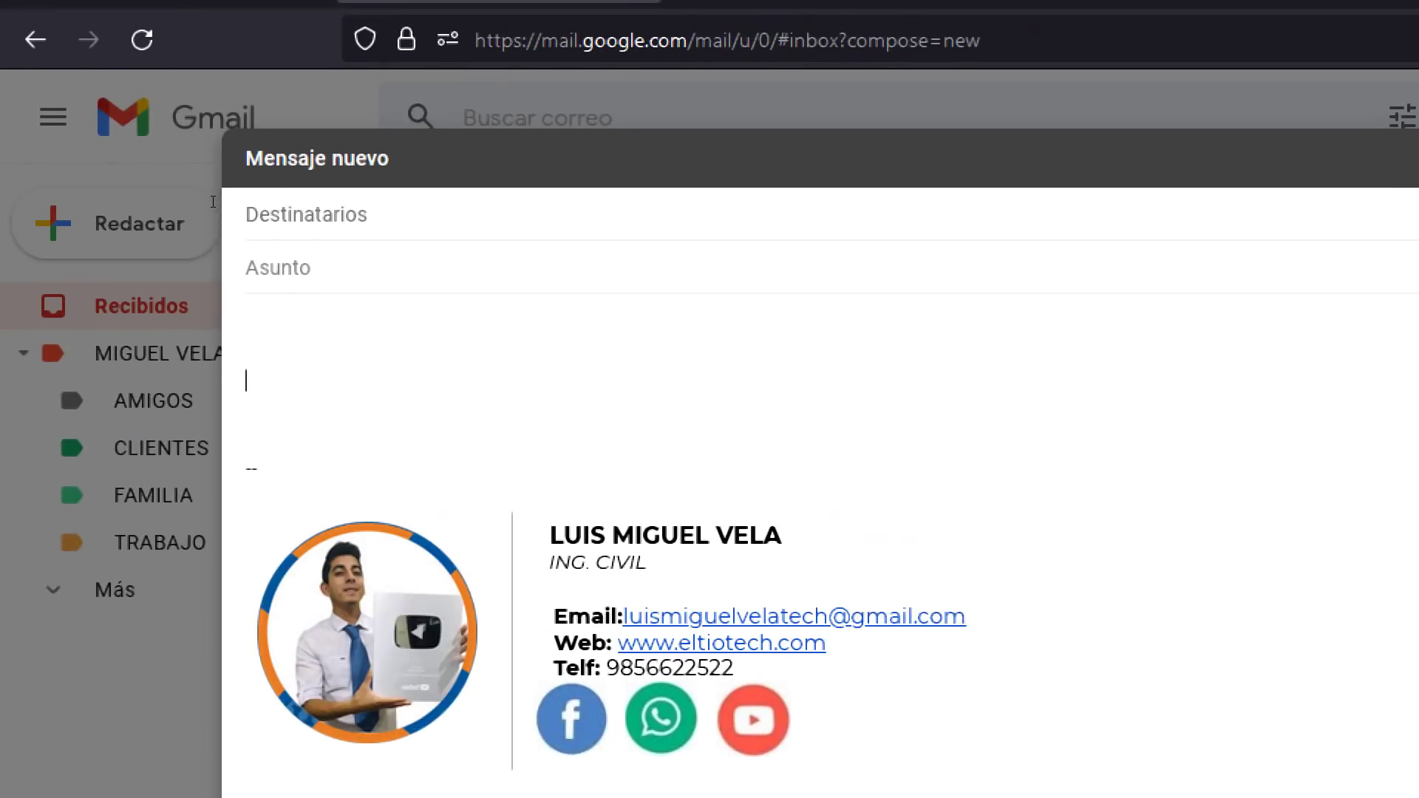
text(Aqu)
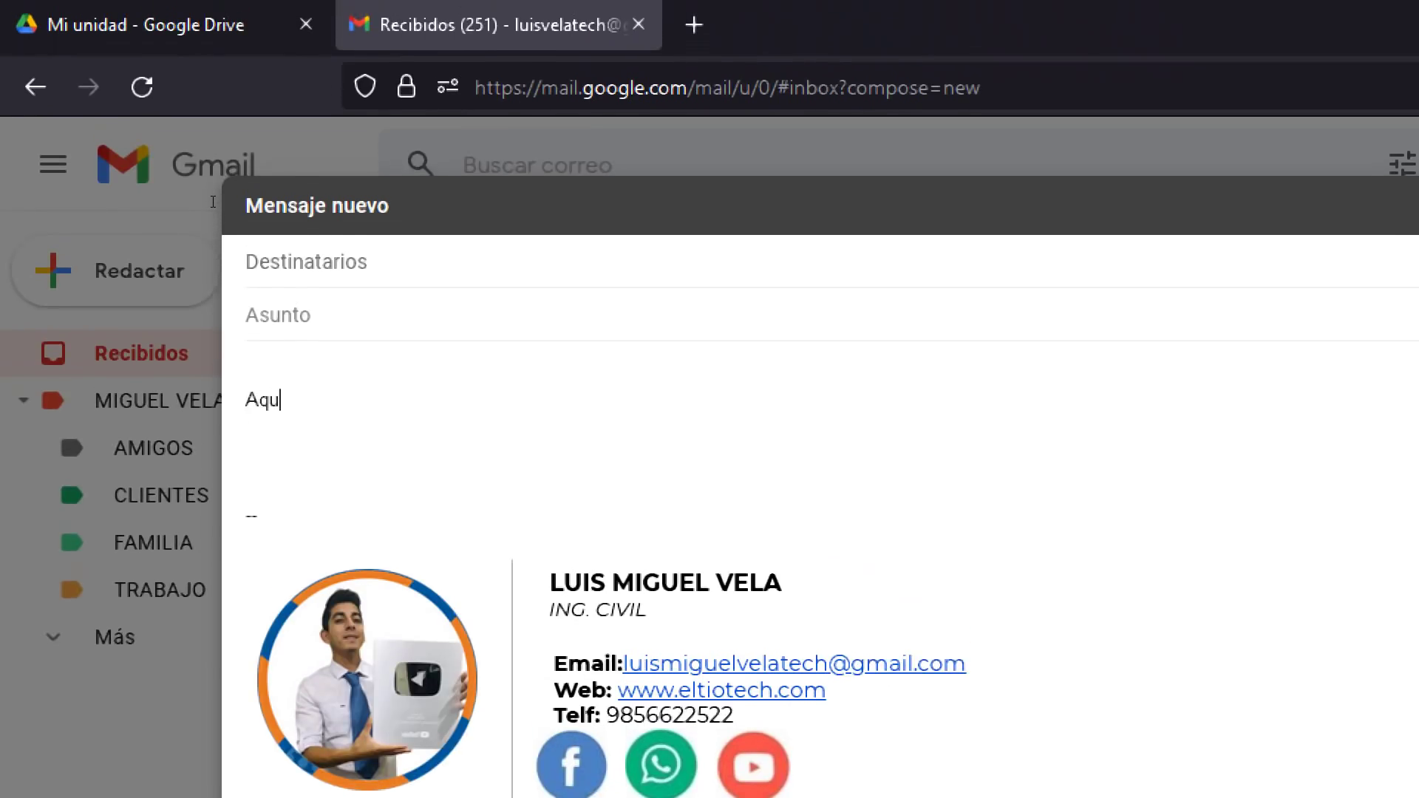
text(í dejo mi parte del trabajo de)
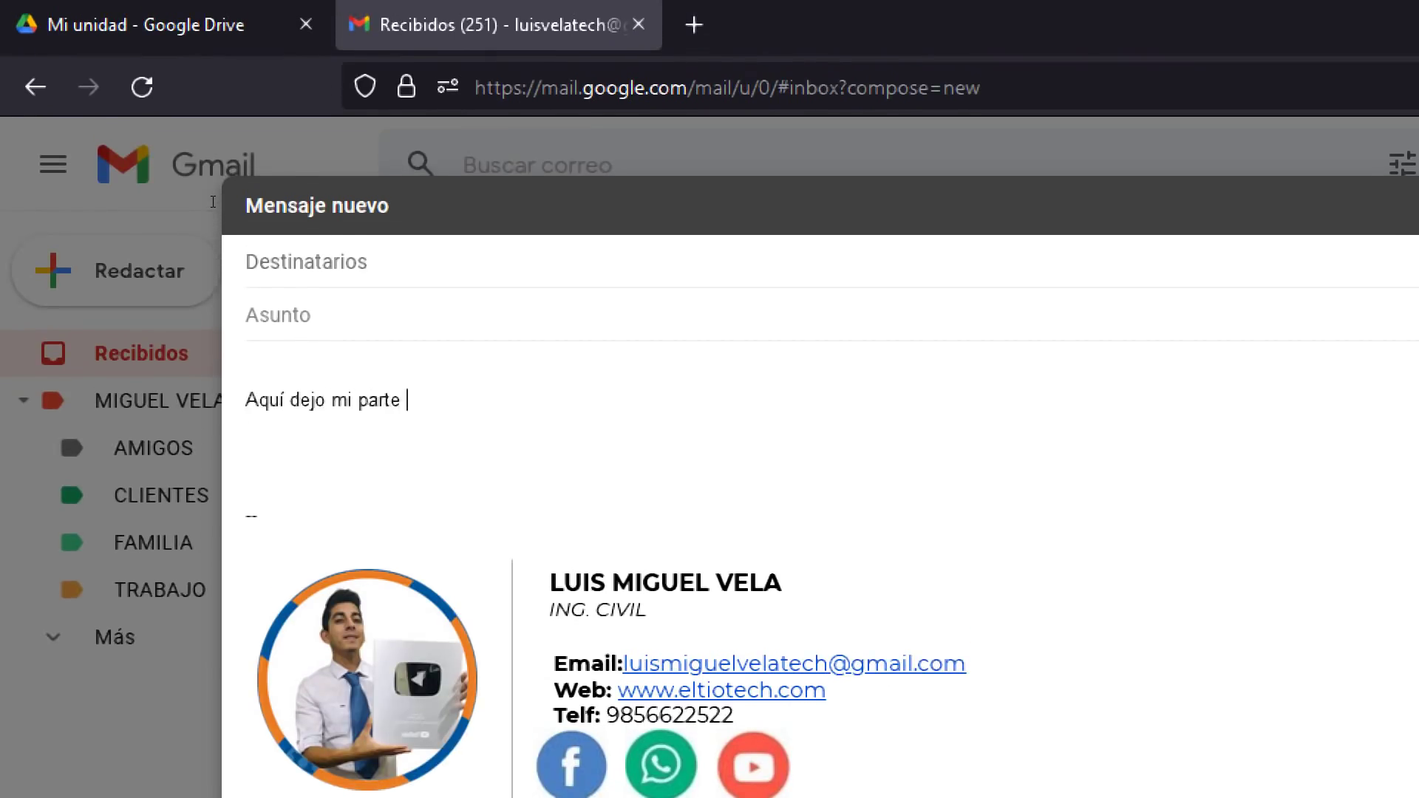
key(BackSpace)
key(BackSpace)
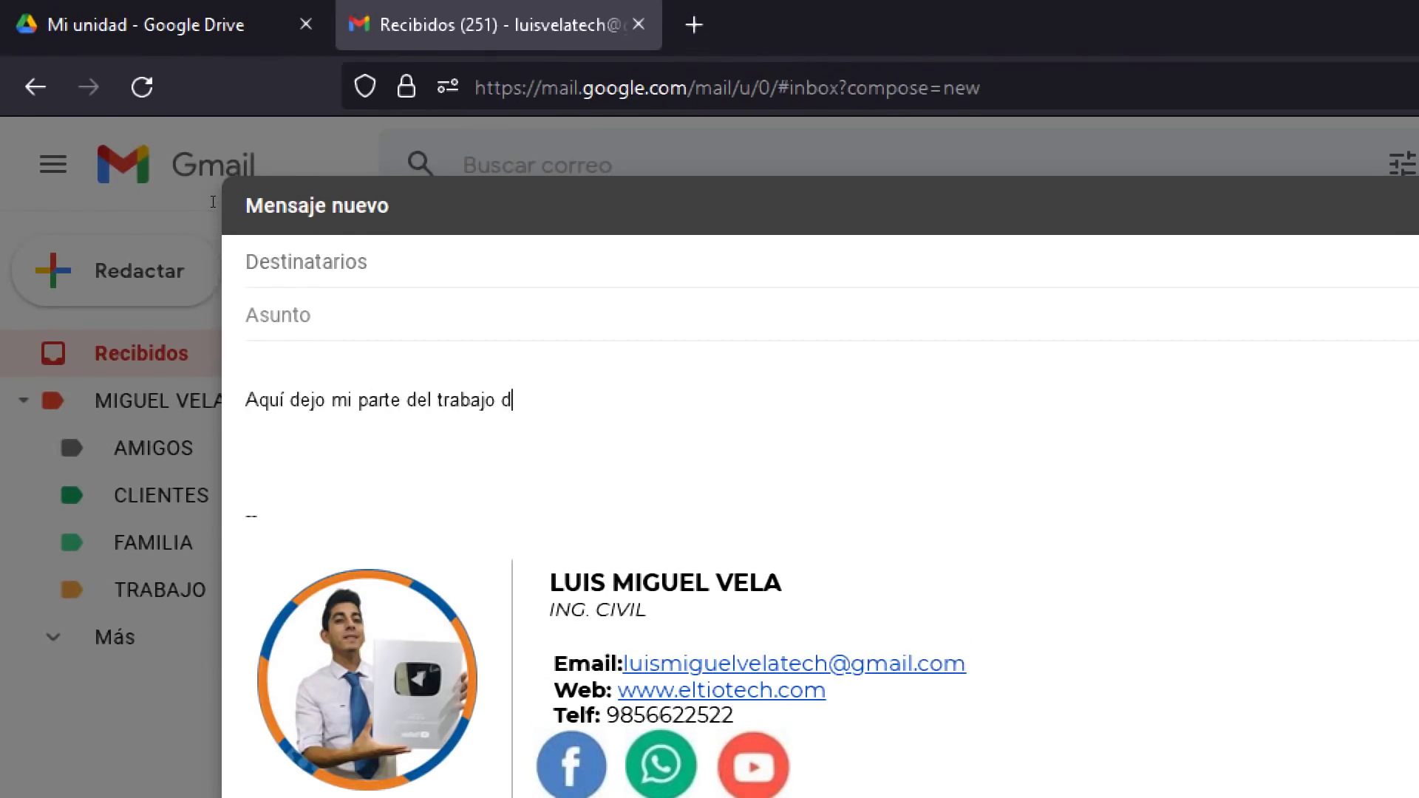
text(.....)
- Paste the full spreadsheet link after the message text and cut it out again
key(ctrl+v)
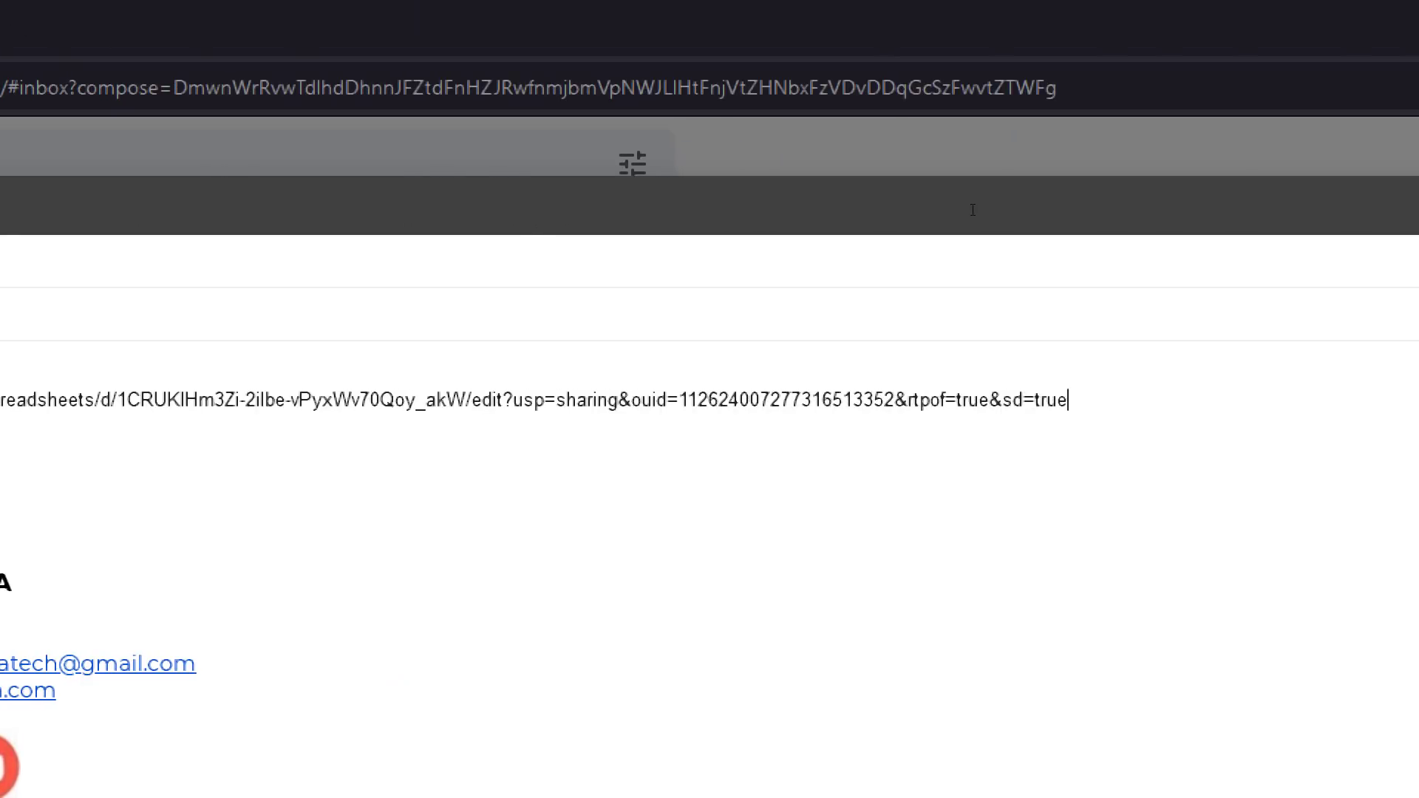
drag(965, 206, 0, 205)
drag(246, 206, 72, 203)
key(ctrl+x)
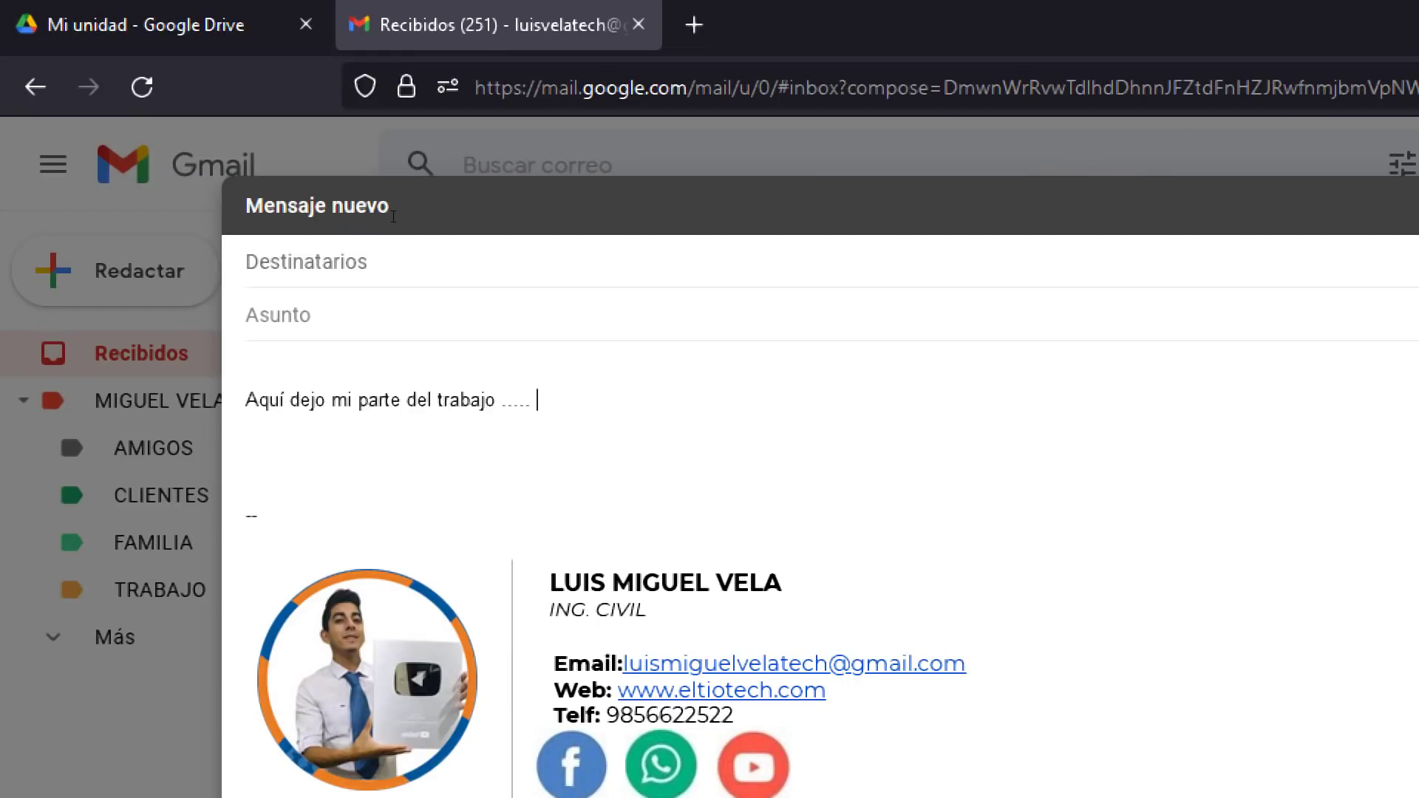
- Add the words "Descargar aquí" after the message text, correcting the misspelled "aquí"
text(Descargar aqyuí)
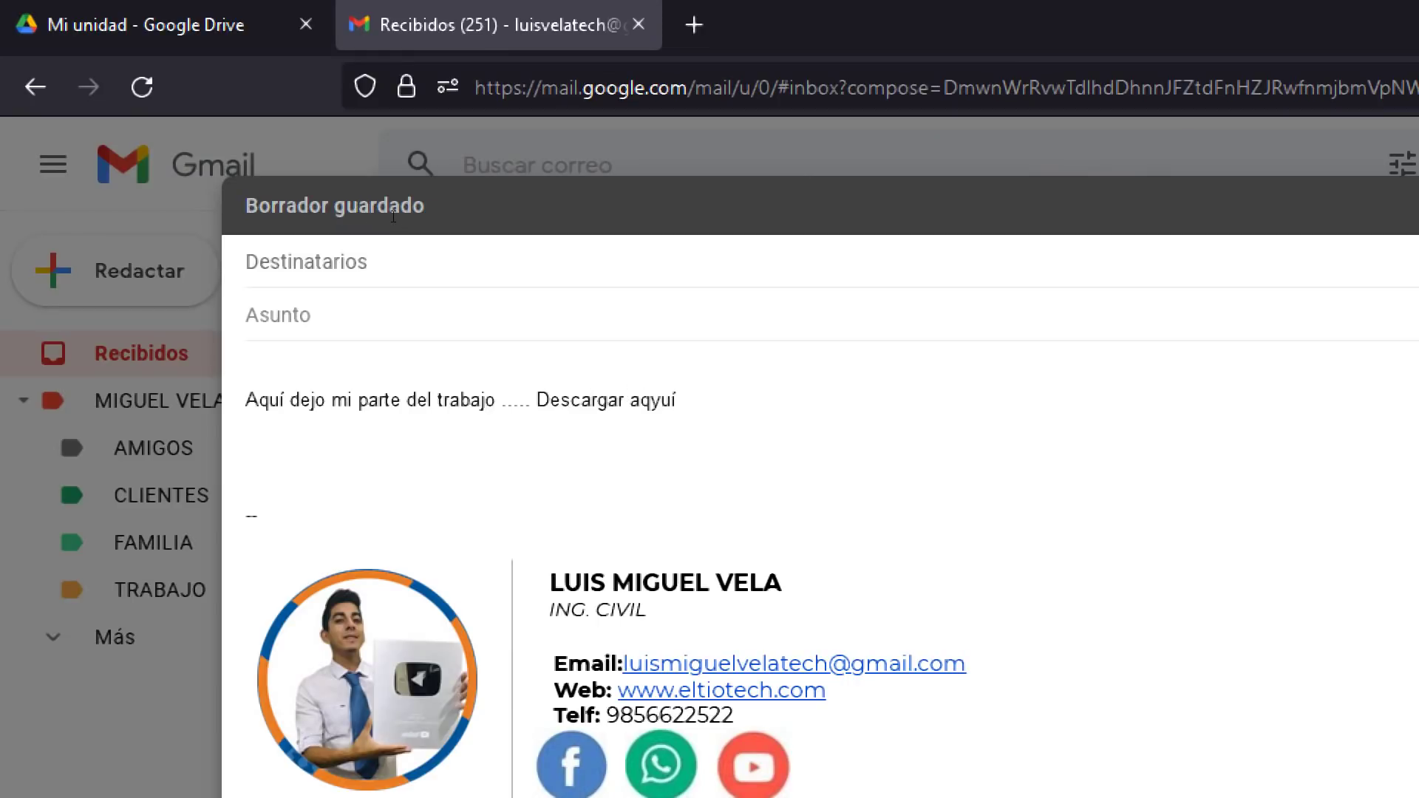
key(BackSpace)
key(BackSpace)
key(BackSpace)
key(BackSpace)
text(quí)
- Turn the words "Descargar aquí" into a hyperlink to the copied spreadsheet URL
key(shift+Left)
key(shift+Left)
key(shift+Left)
key(shift+Left)
key(shift+Left)
key(shift+Left)
key(shift+Left)
key(shift+Left)
key(shift+Left)
key(shift+Left)
key(shift+Left)
key(shift+Left)
key(shift+Left)
key(shift+Left)
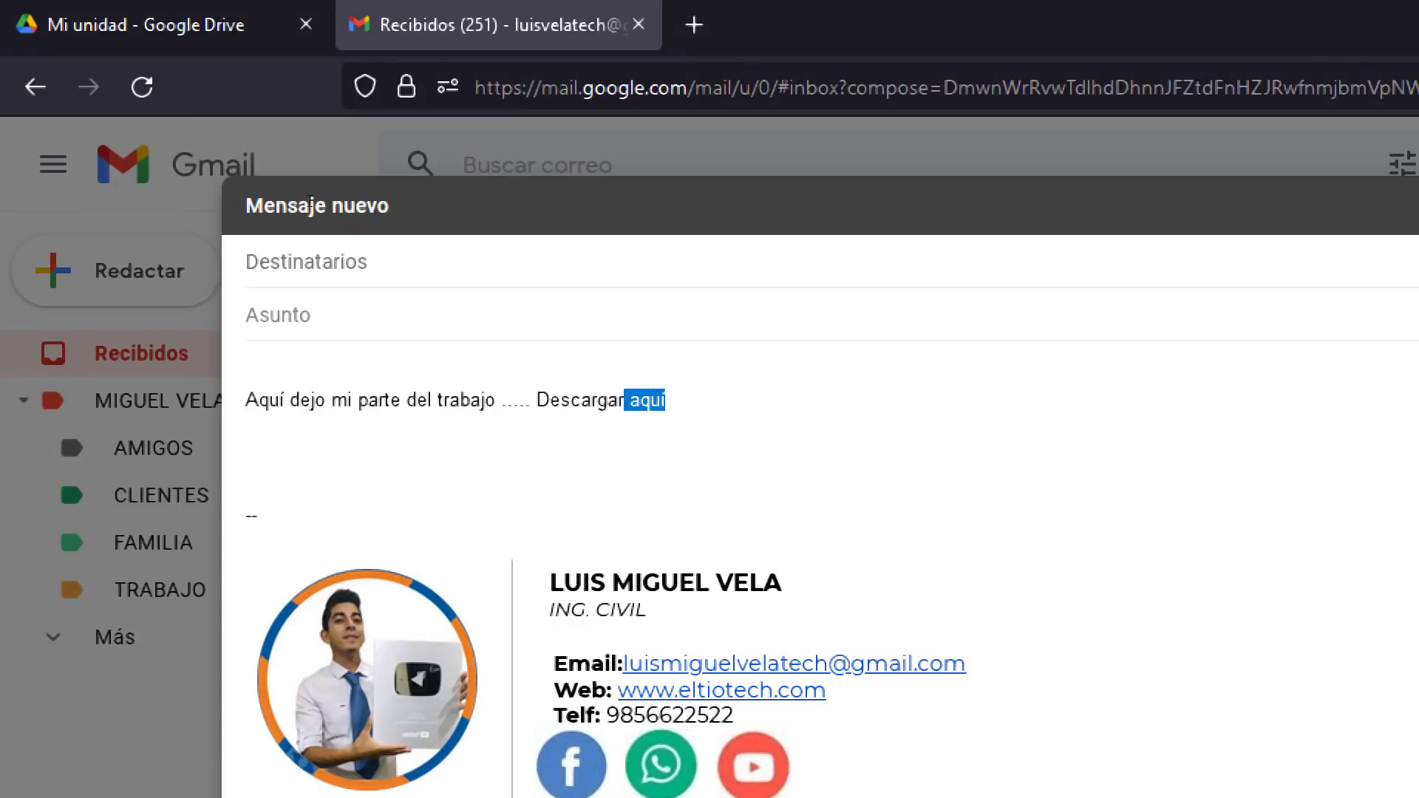
key(Right)
key(shift+Left)
key(shift+Left)
key(shift+Left)
key(shift+Left)
key(shift+Left)
key(shift+Left)
key(shift+Left)
key(shift+Left)
key(shift+Left)
key(shift+Left)
key(shift+Left)
key(shift+Left)
key(shift+Left)
key(shift+Left)
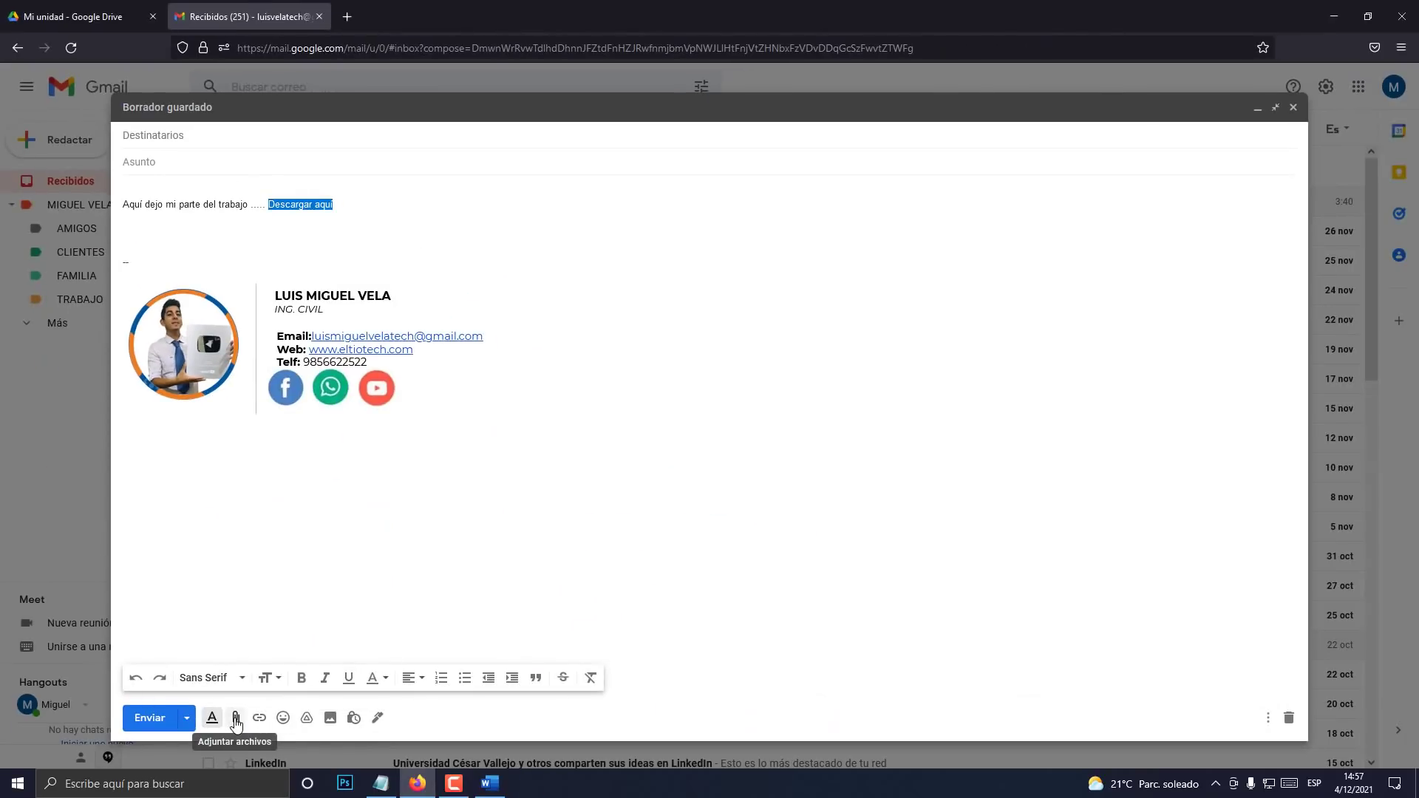
key(super+plus)
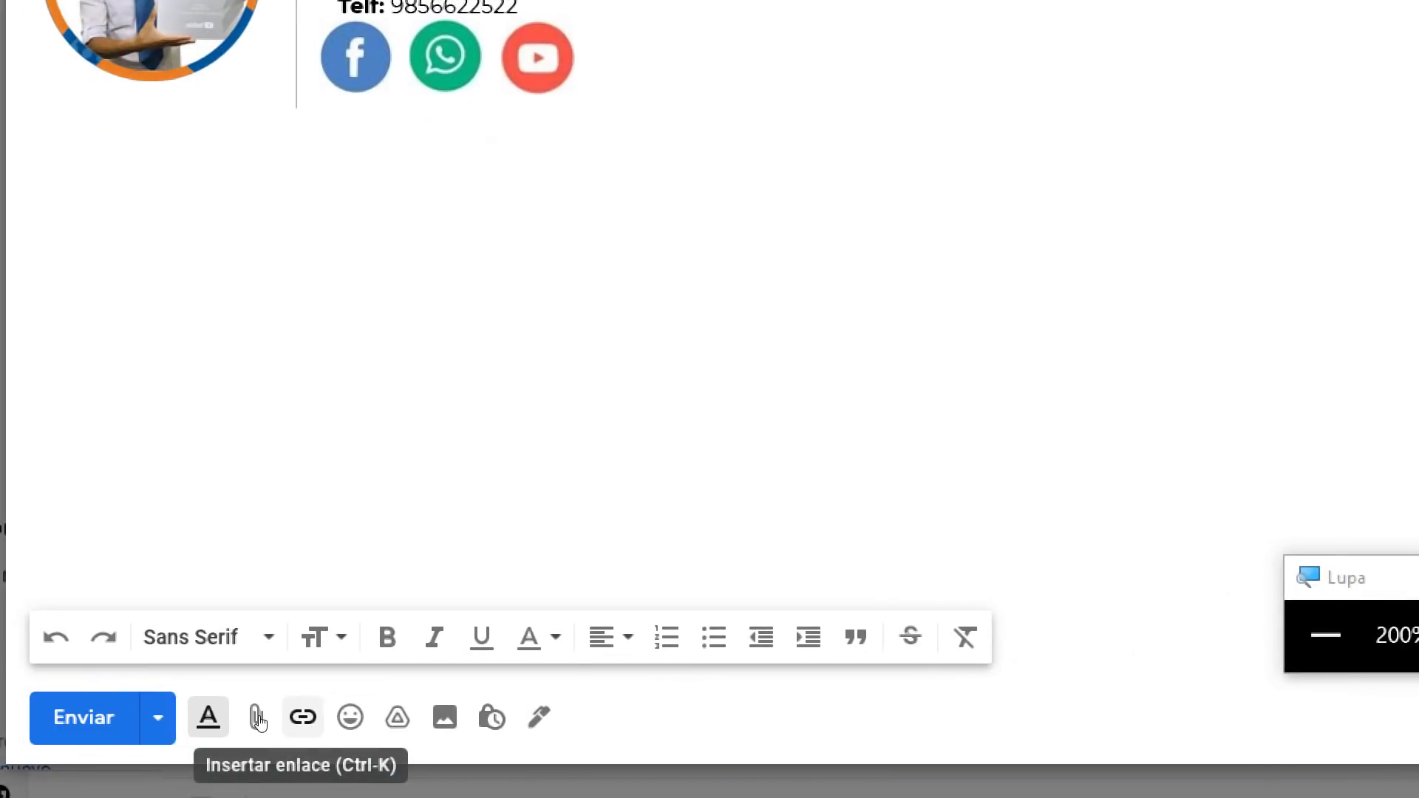
click(257, 721)
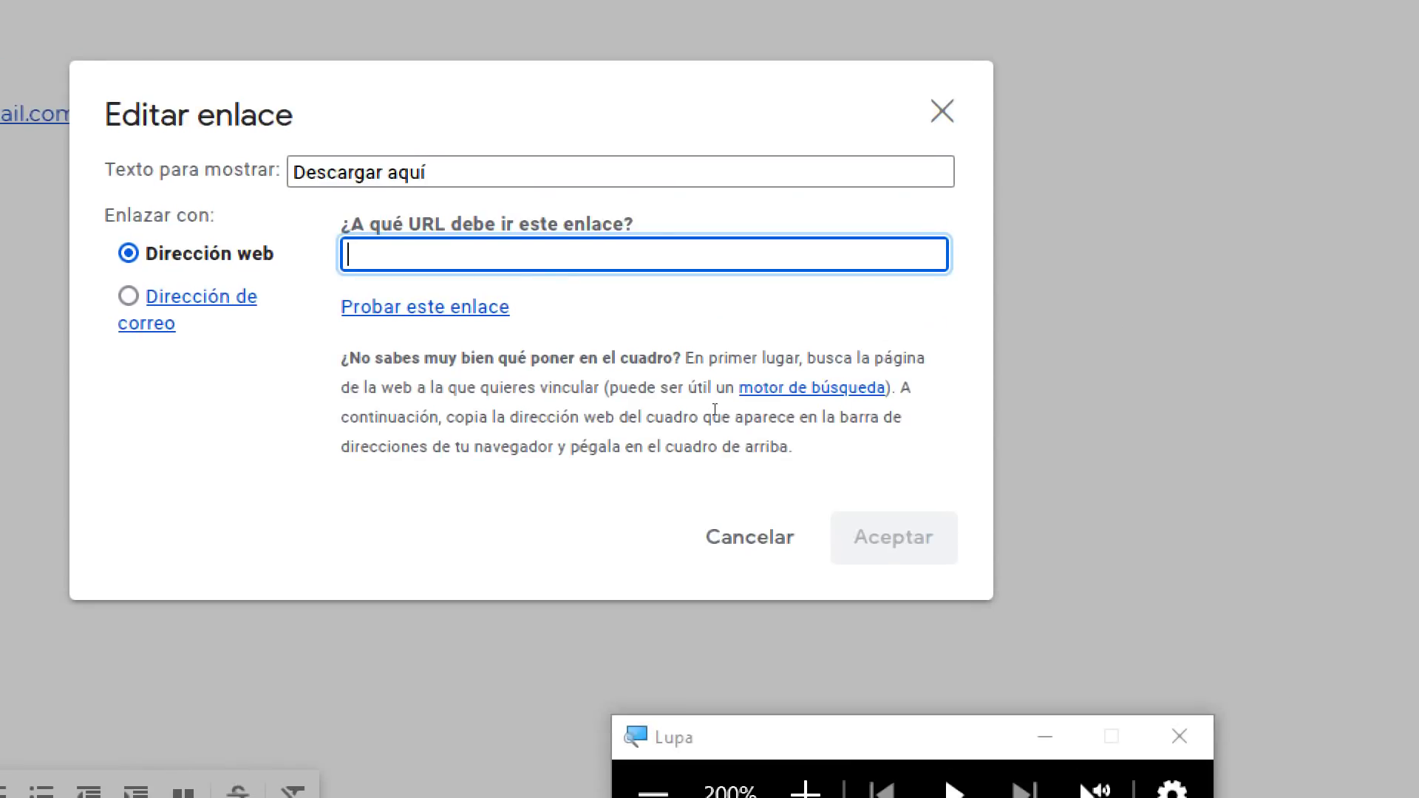
key(ctrl+v)
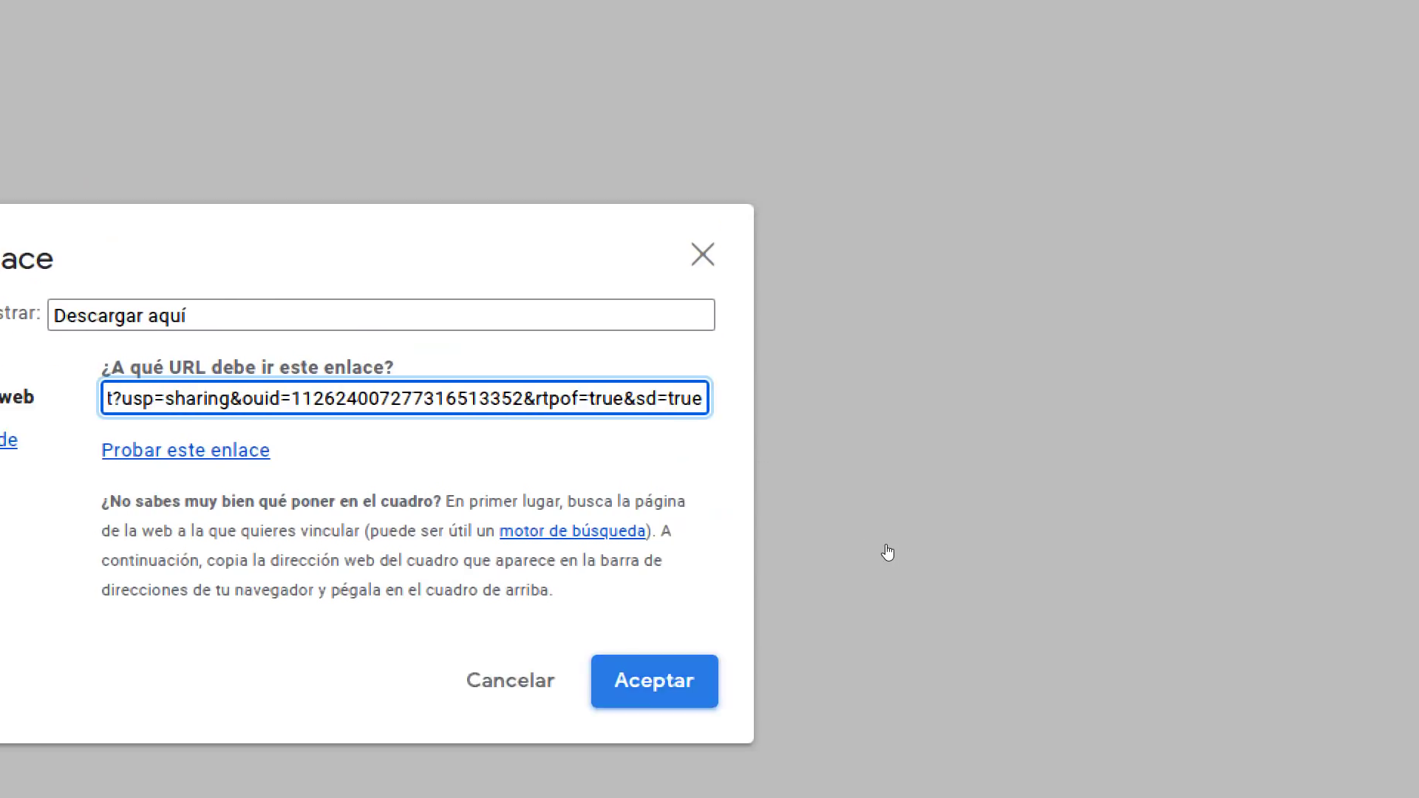
key(super+minus)
click(890, 548)
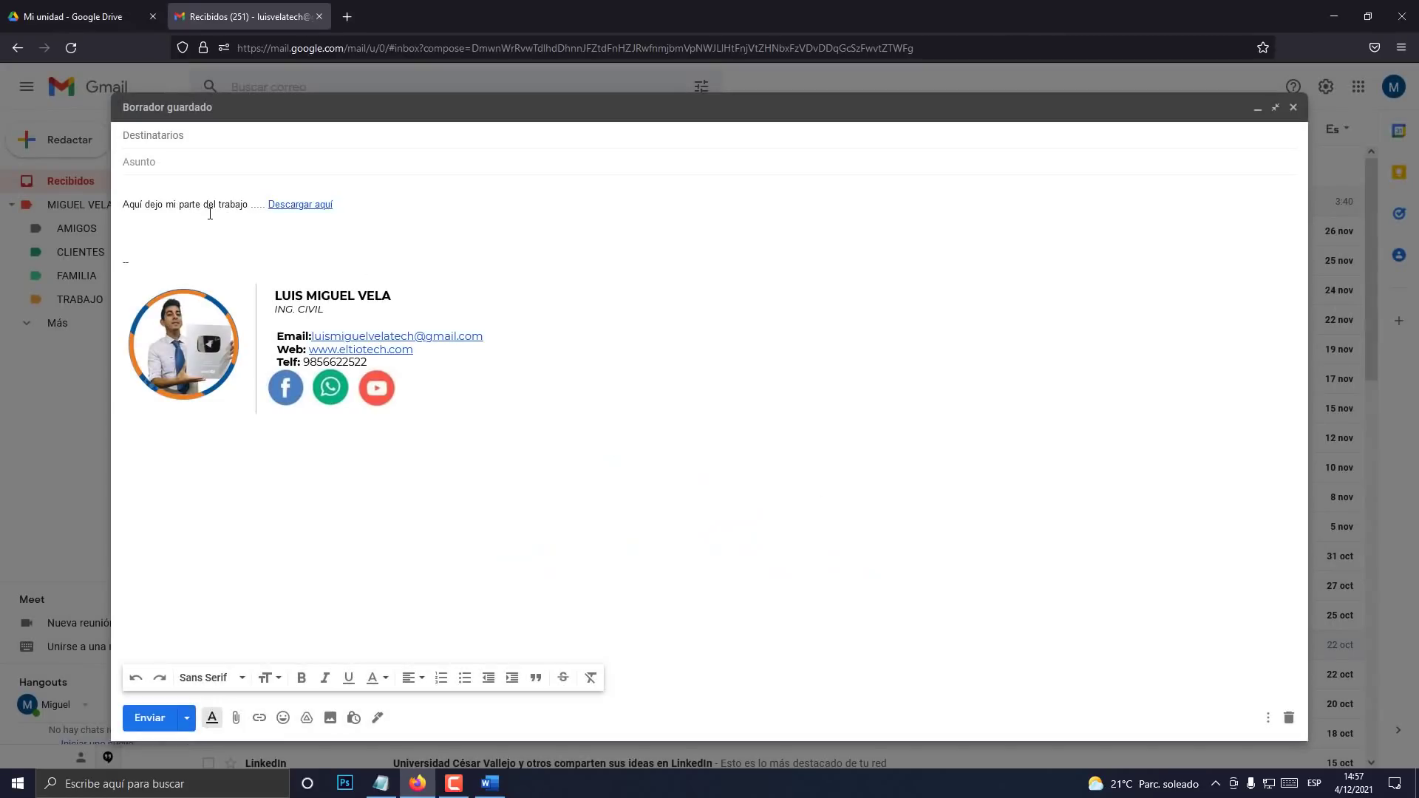
- Review the message sentence, its "Descargar aquí" link and the recipient and subject fields
key(super+plus)
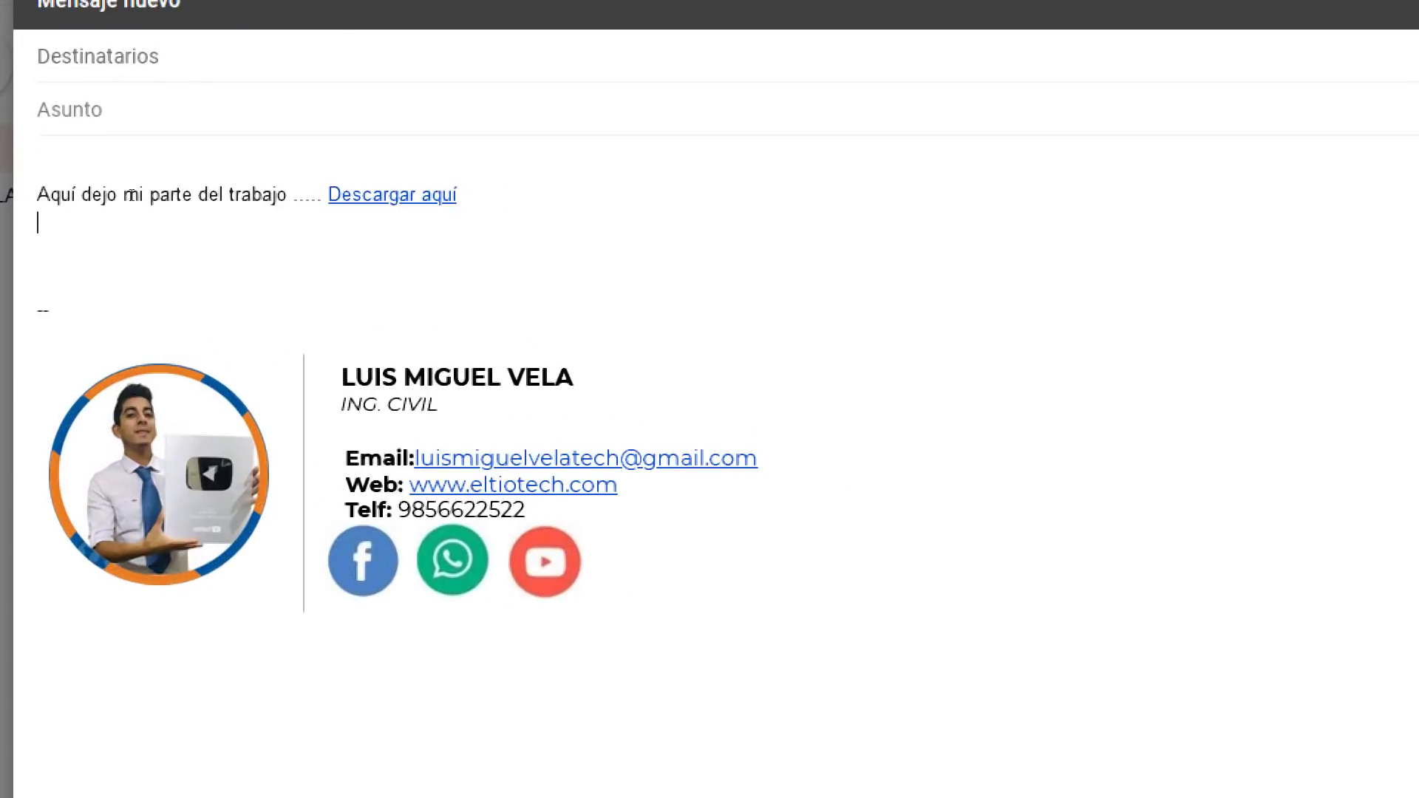
drag(253, 236, 459, 236)
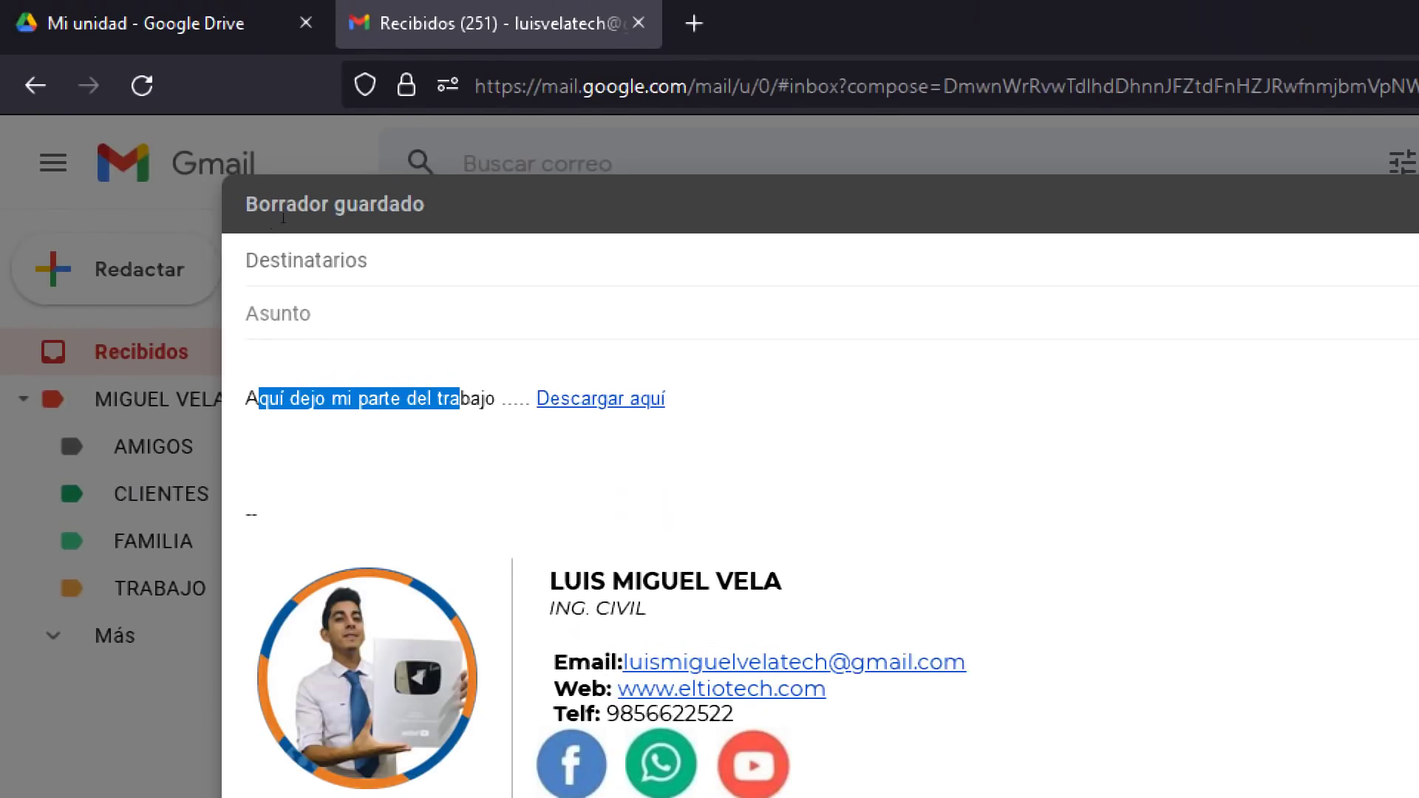
drag(318, 206, 268, 206)
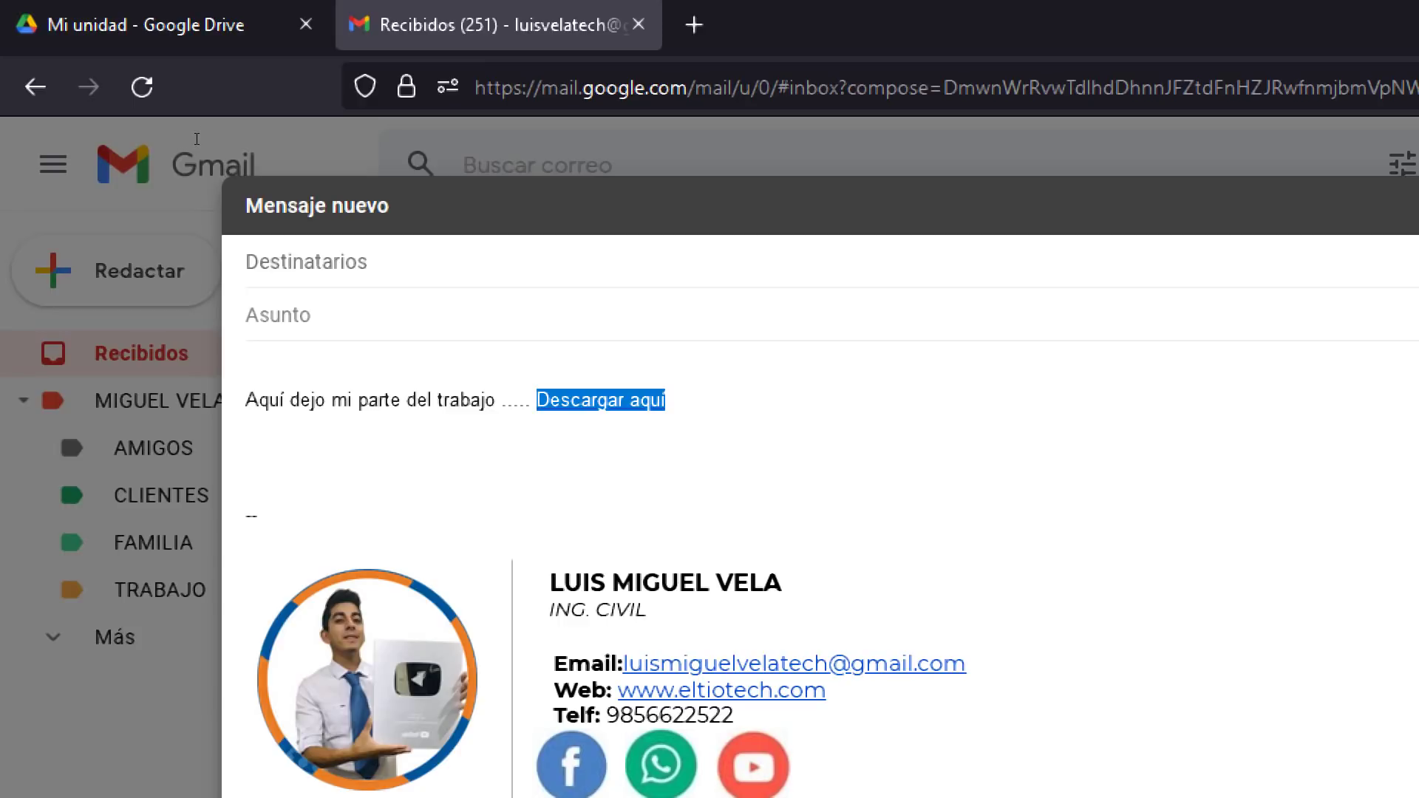
key(shift+Tab)
key(shift+Tab)
key(Tab)
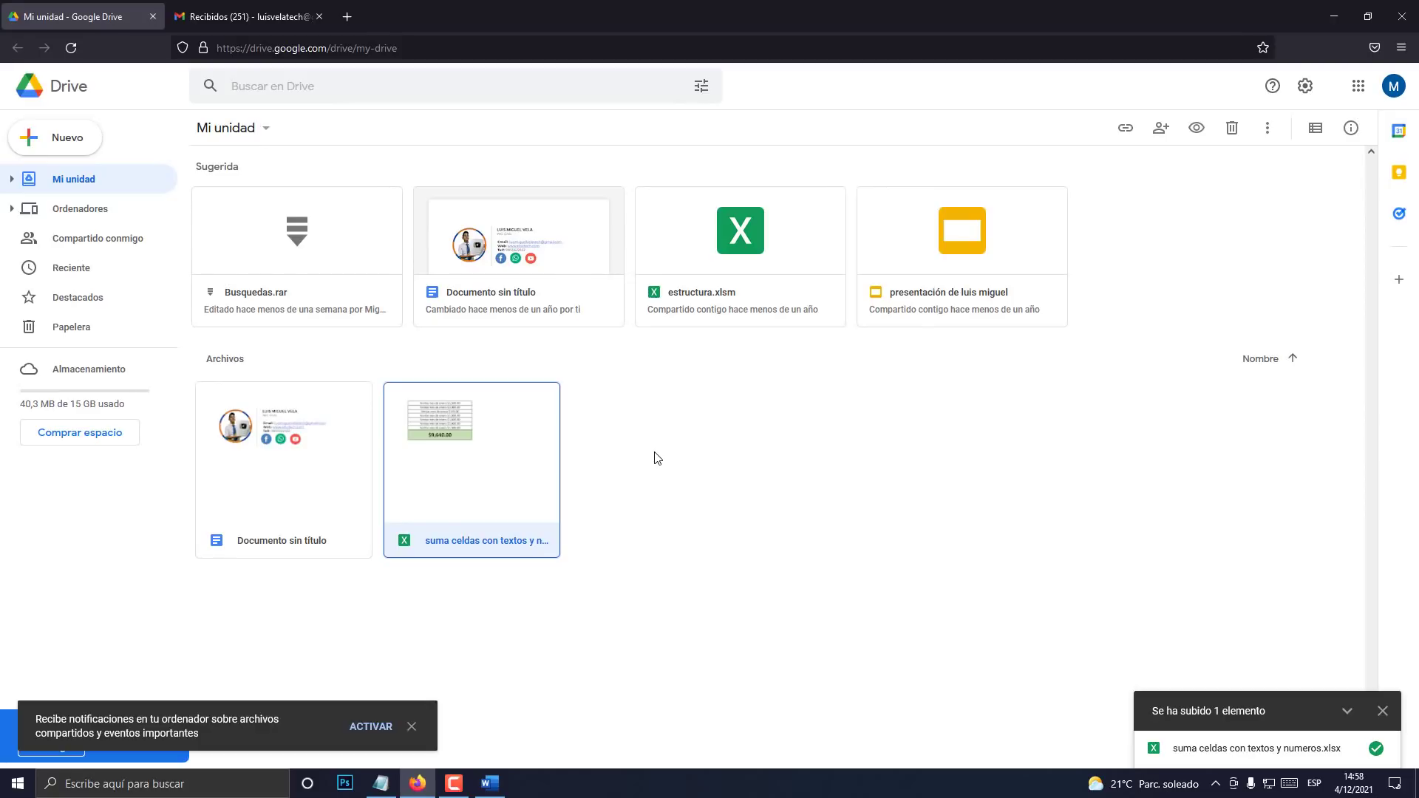
click(454, 783)
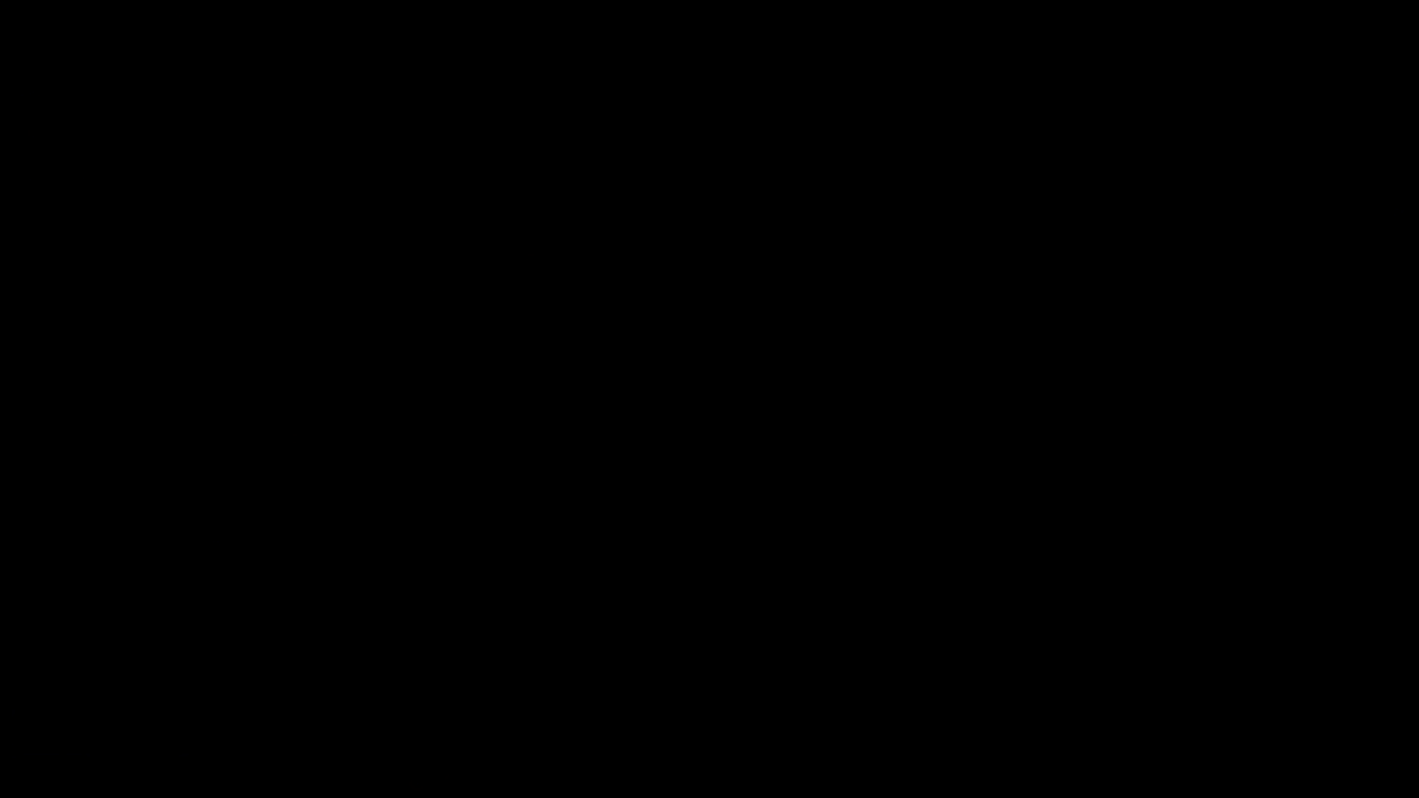